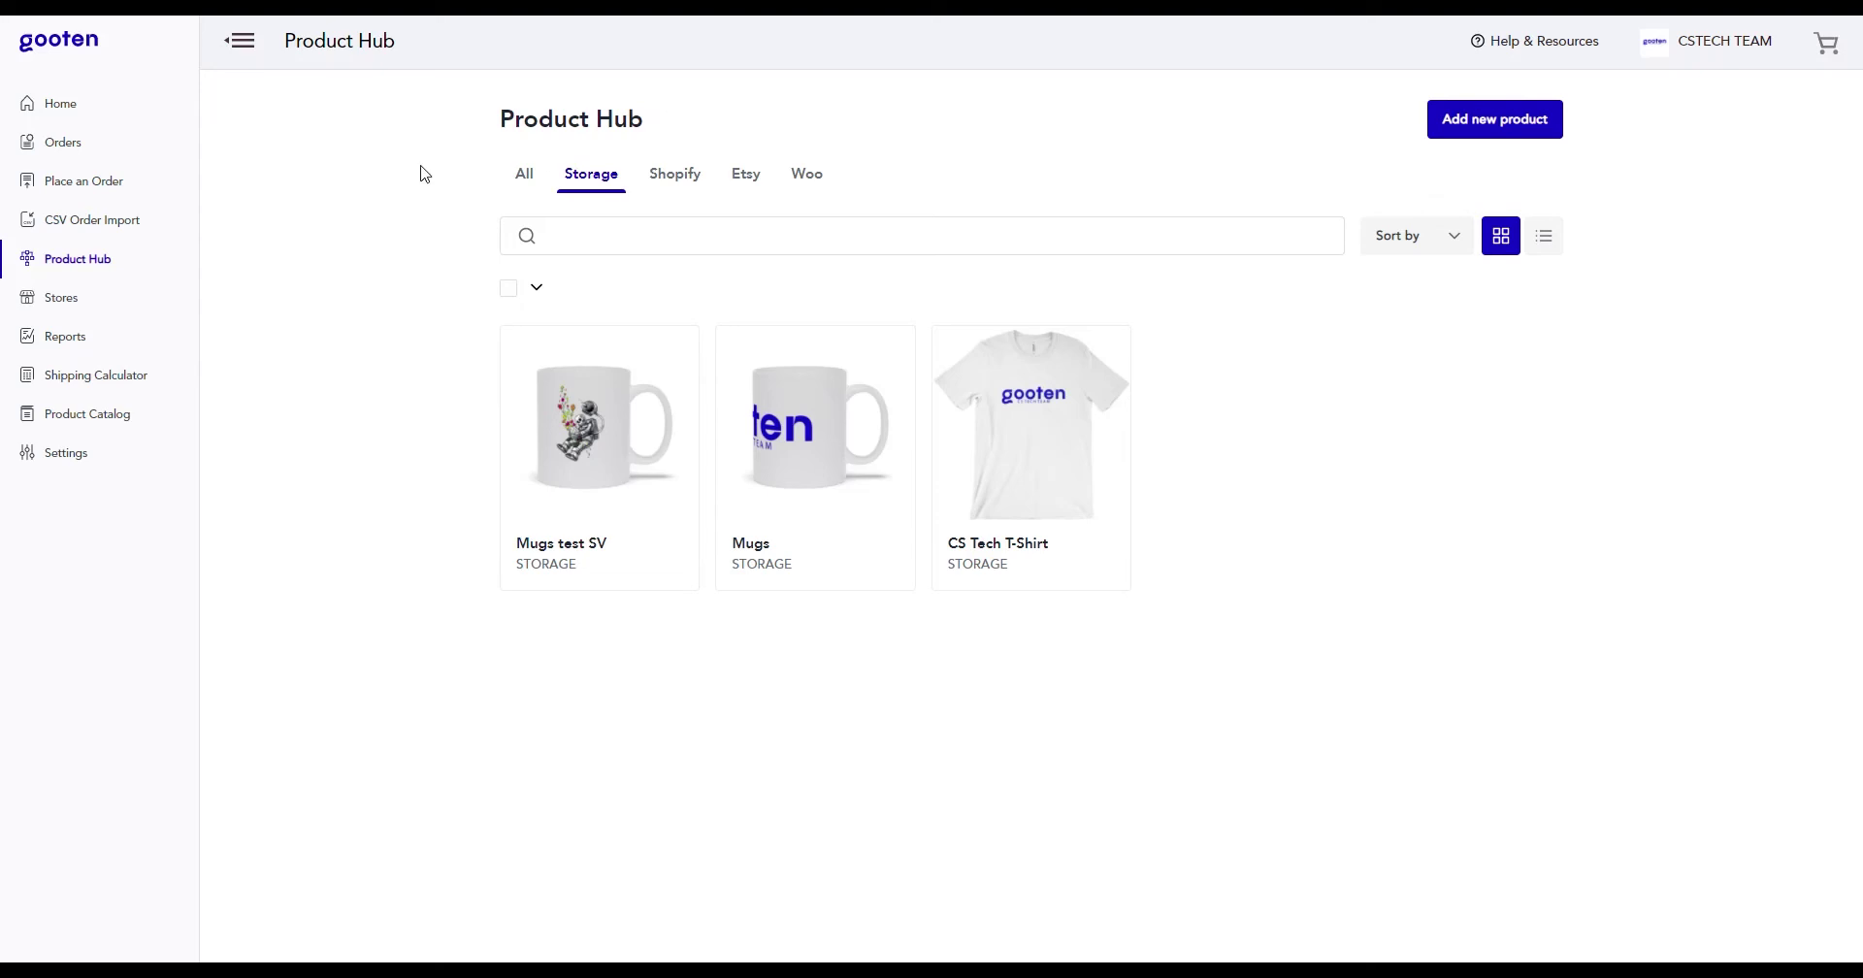
Start an order for a new product shipping to US - United States and continue to the product catalog
left_click(132, 184)
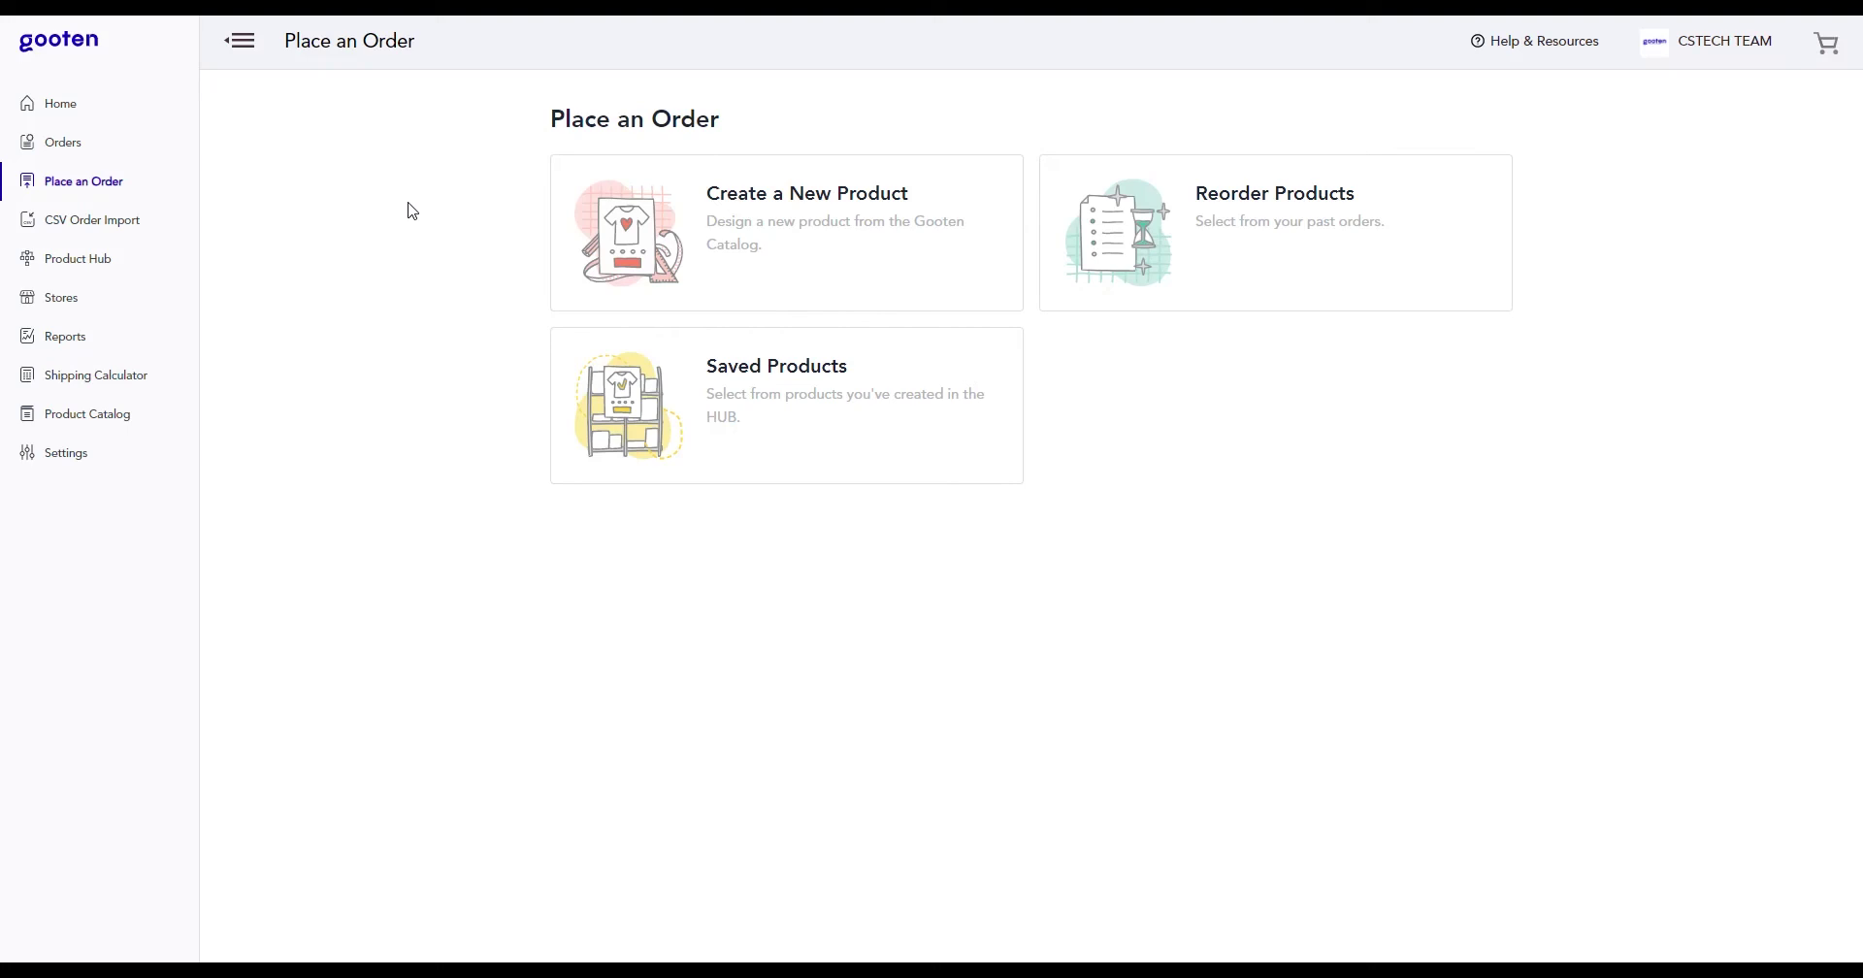
left_click(831, 262)
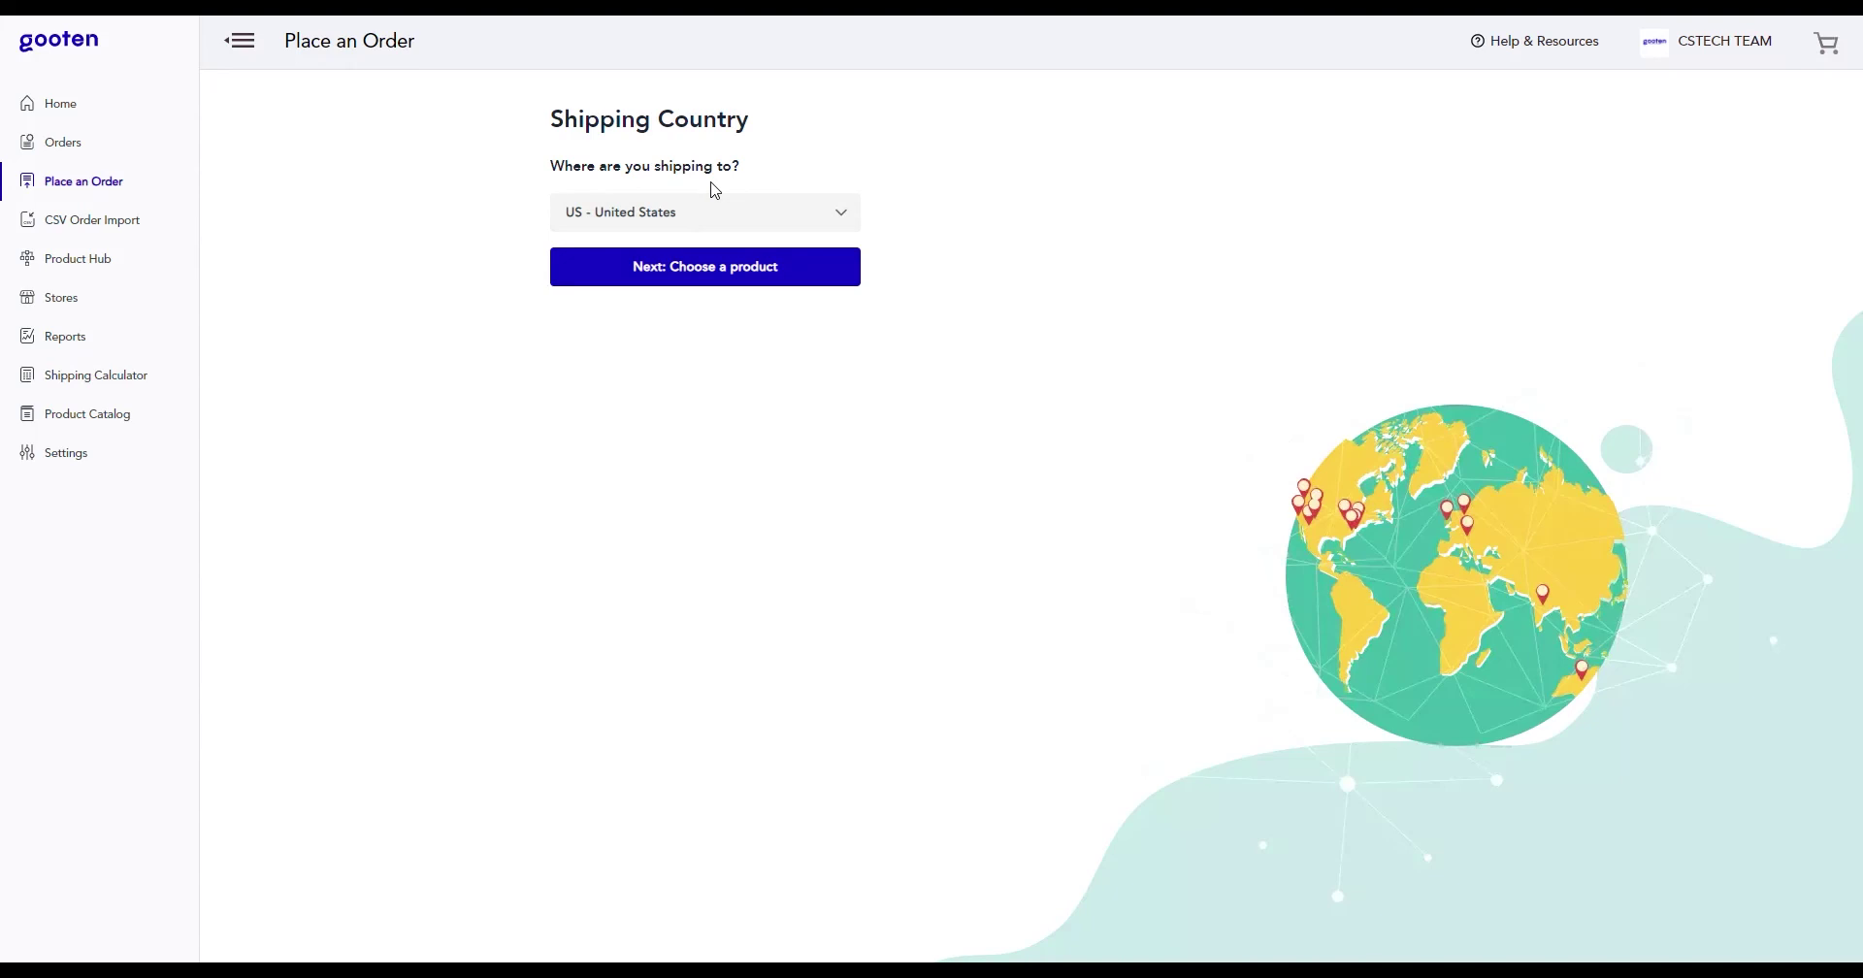
left_click(707, 214)
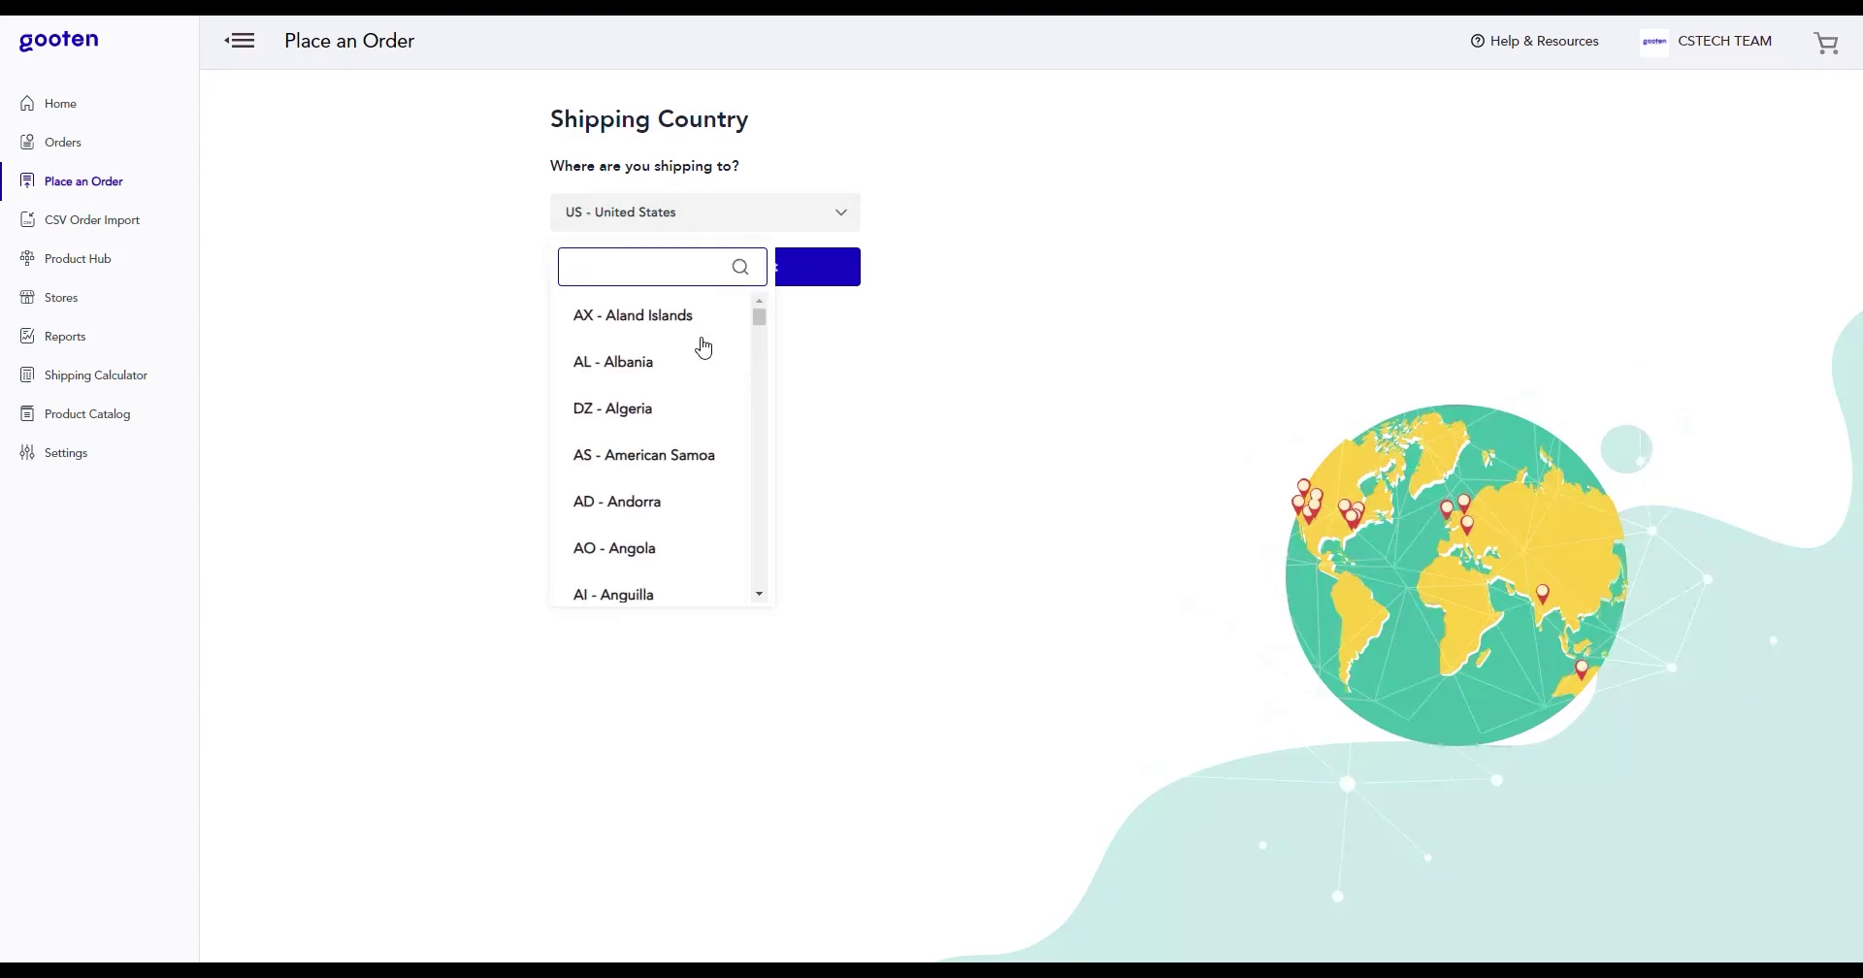
scroll(705, 354, "down", 2)
scroll(705, 359, "down", 3)
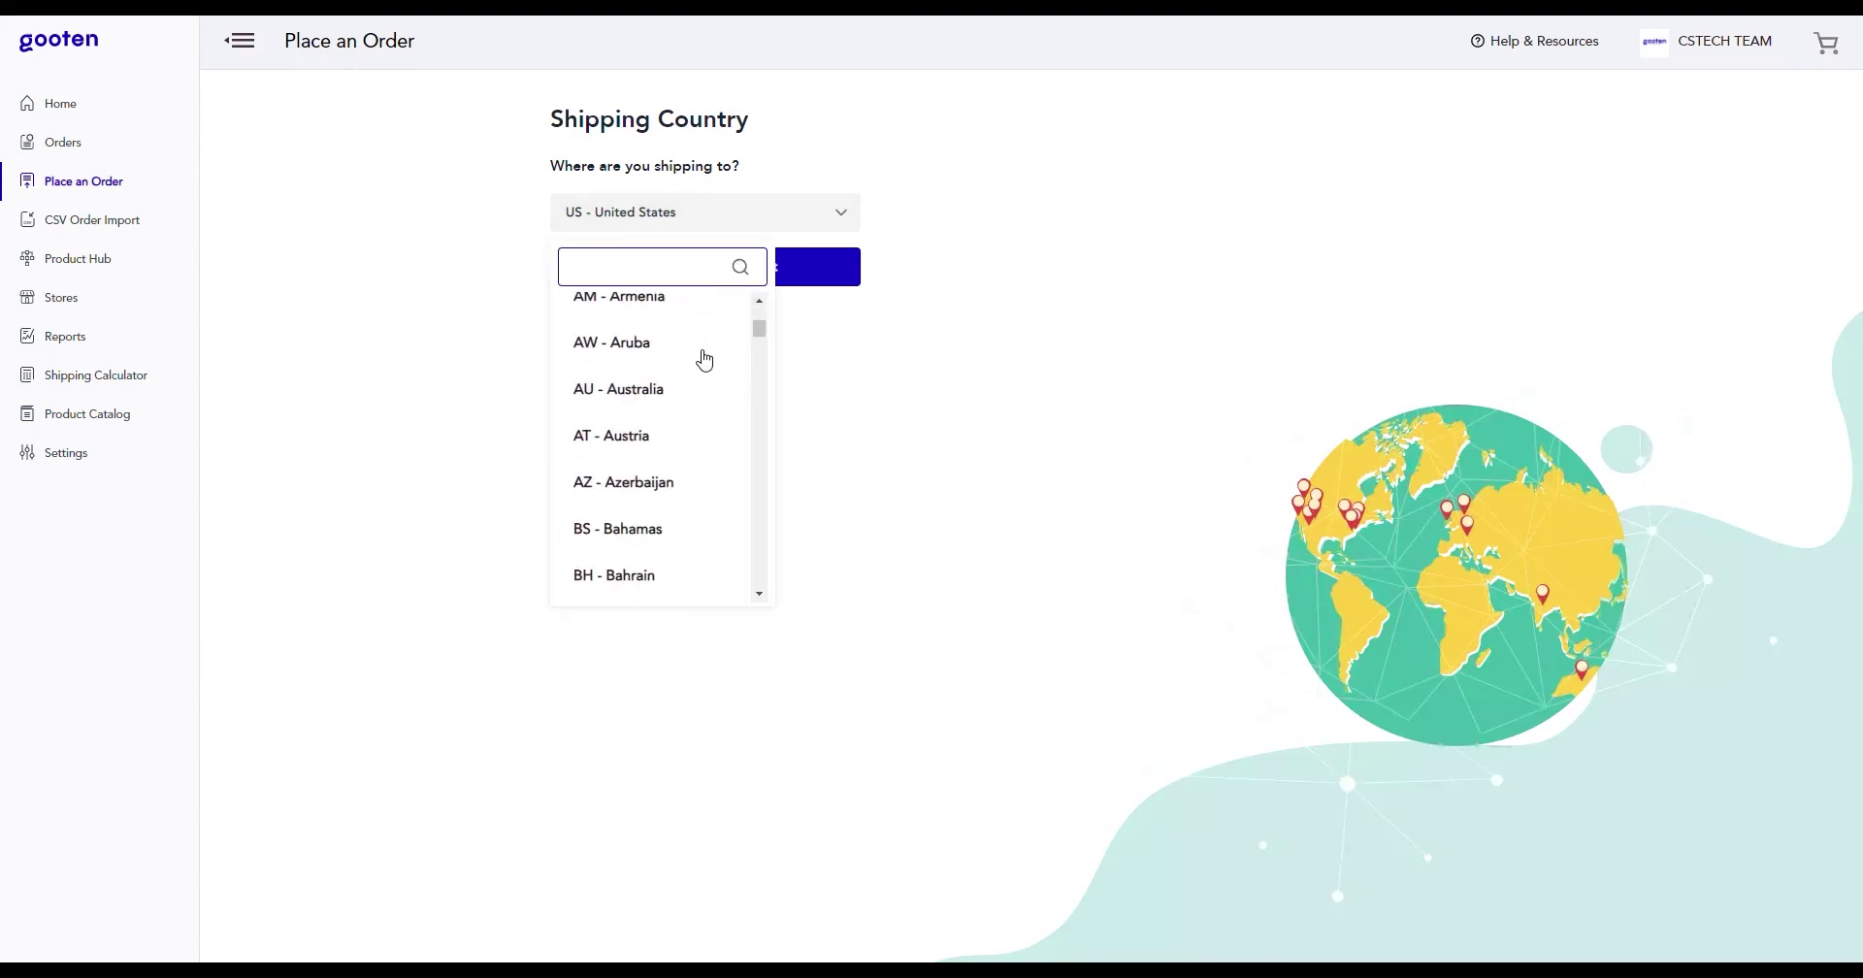
left_click(638, 226)
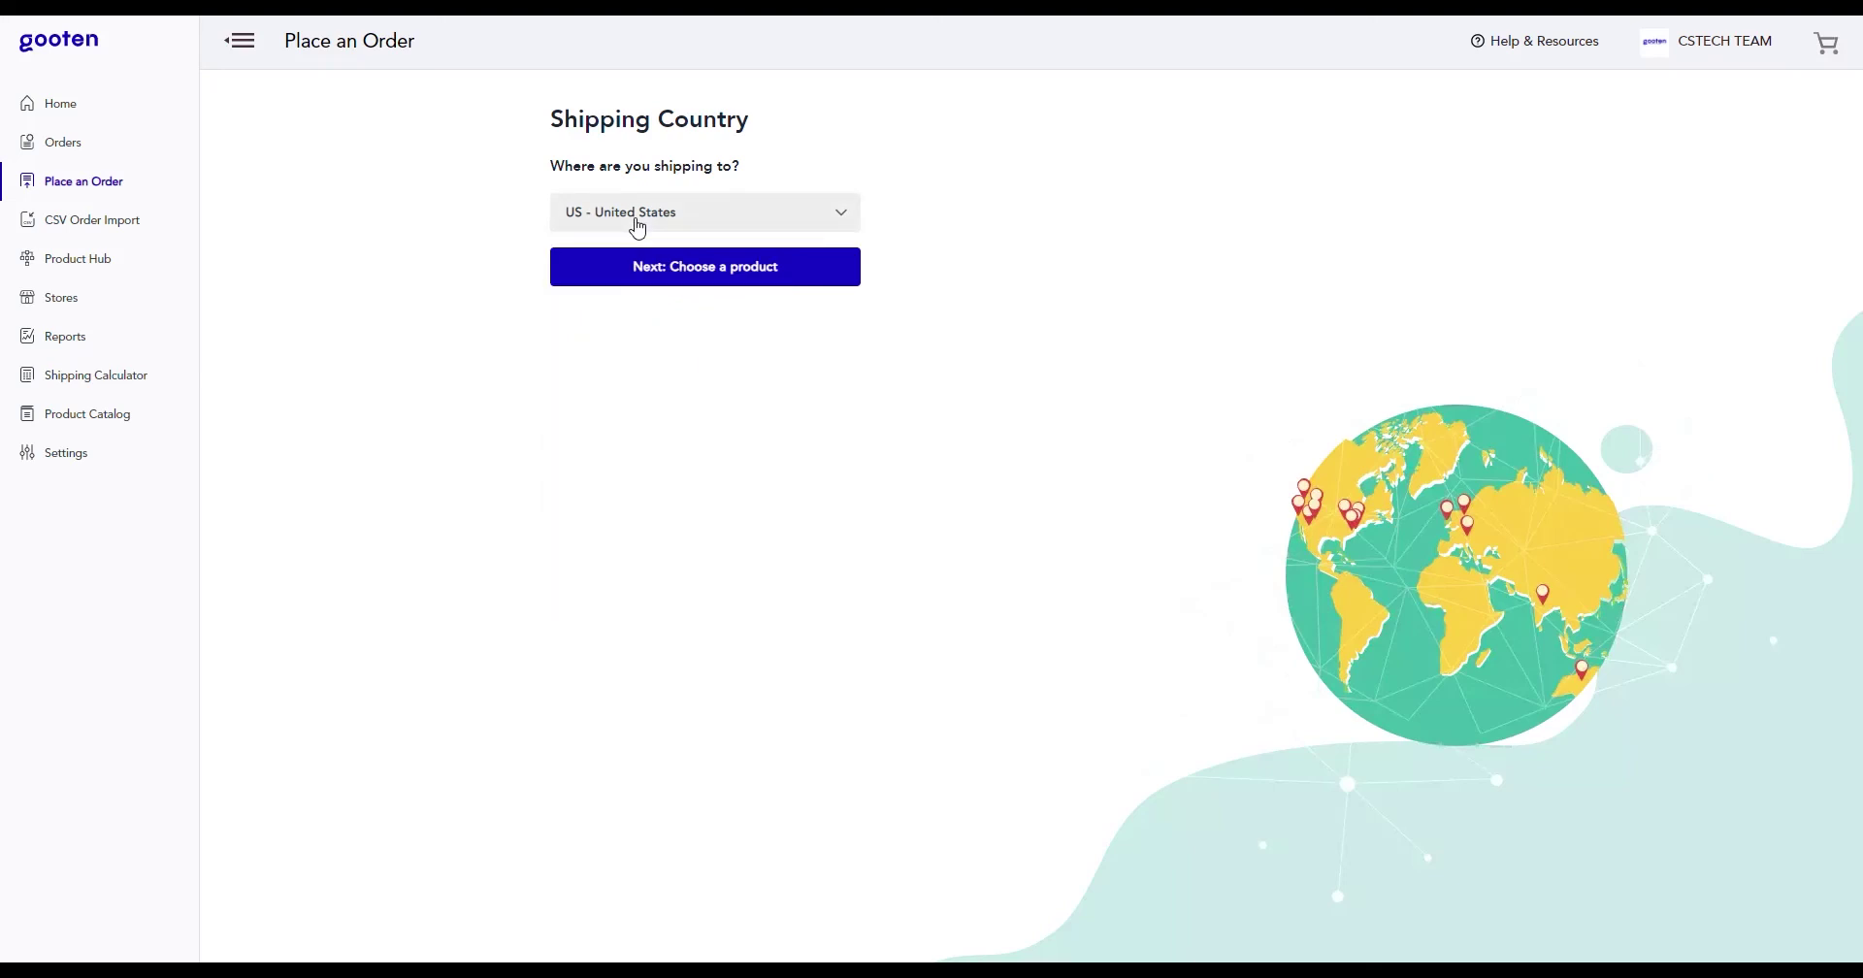
left_click(698, 280)
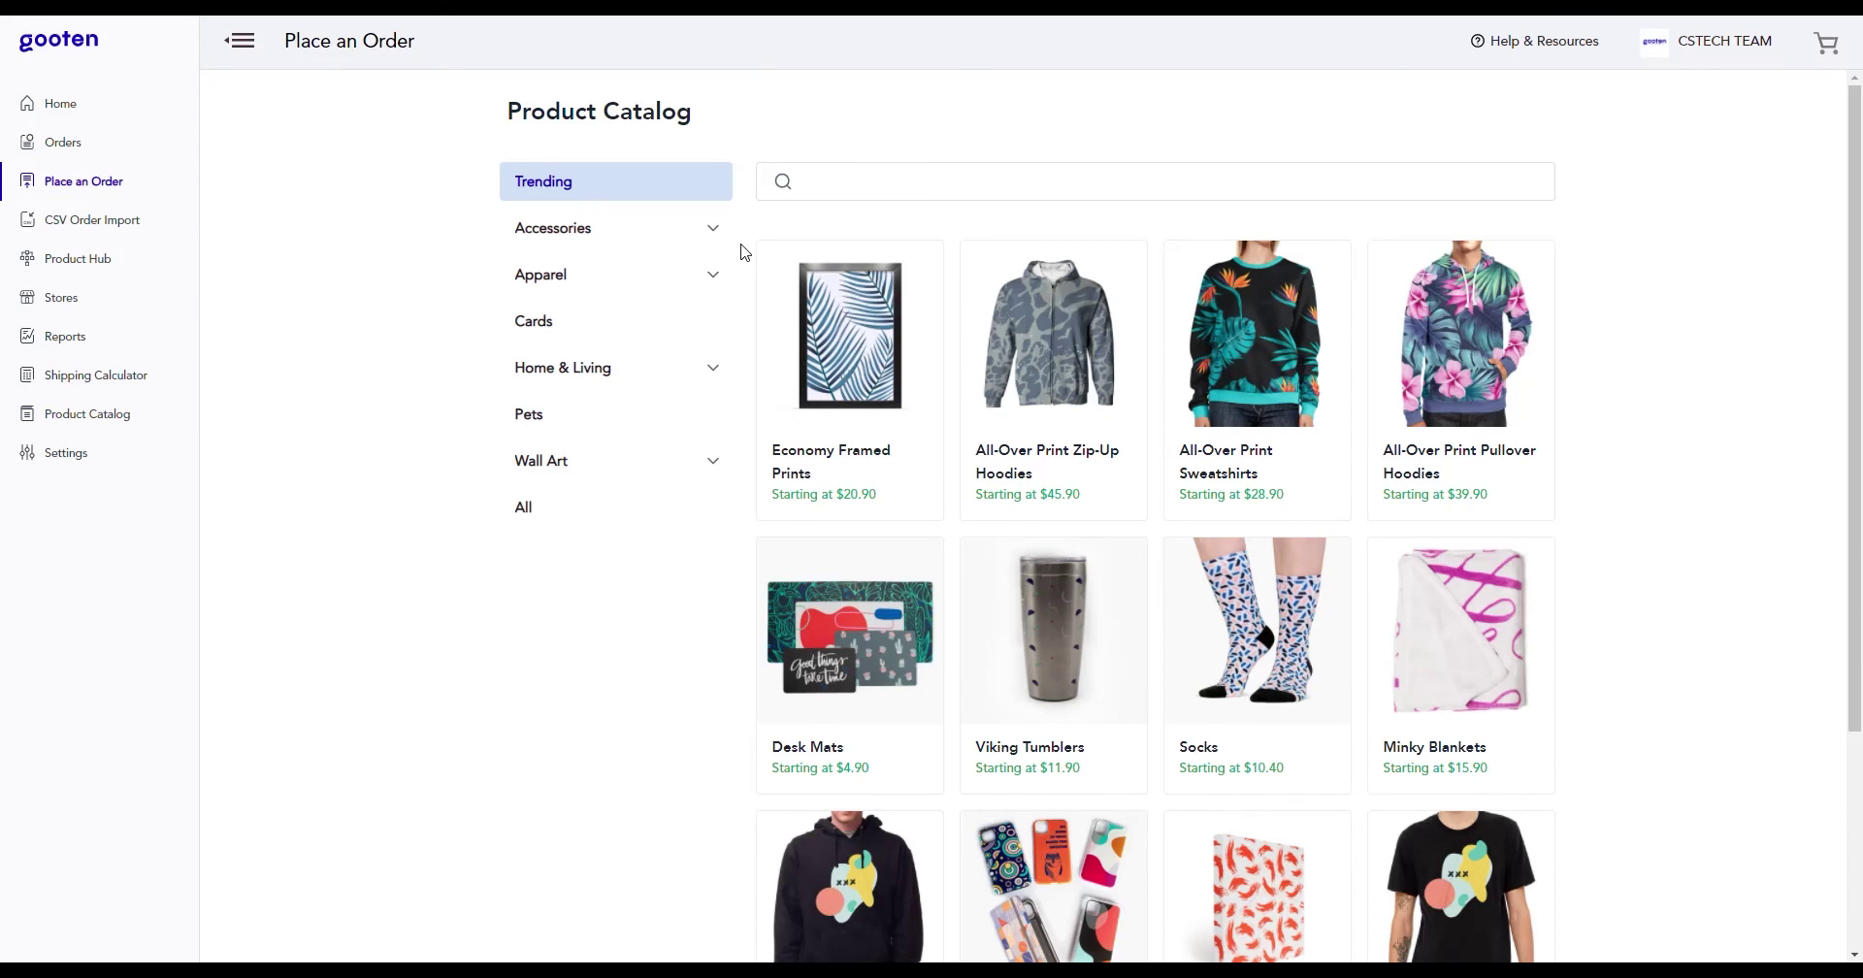
Select Economy Framed Prints in Black and White frames, Square orientation, 16x16 inch, and continue with these SKUs
mouse_move(836, 280)
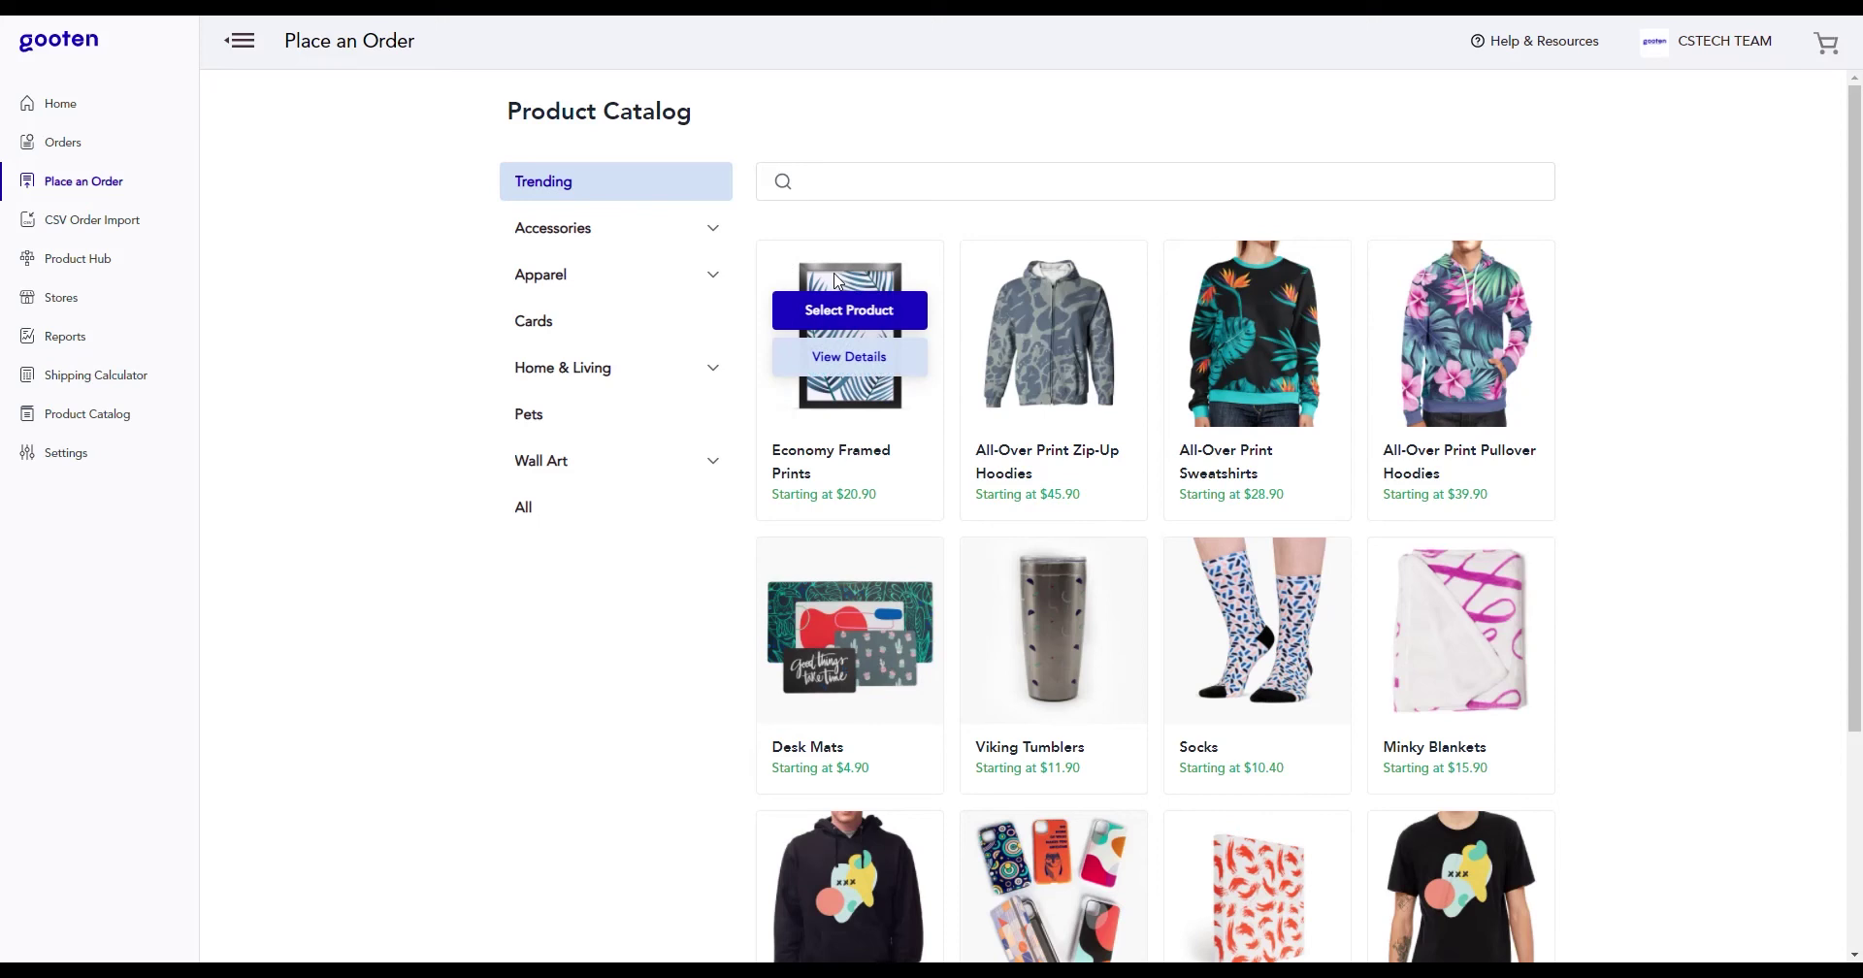
left_click(916, 307)
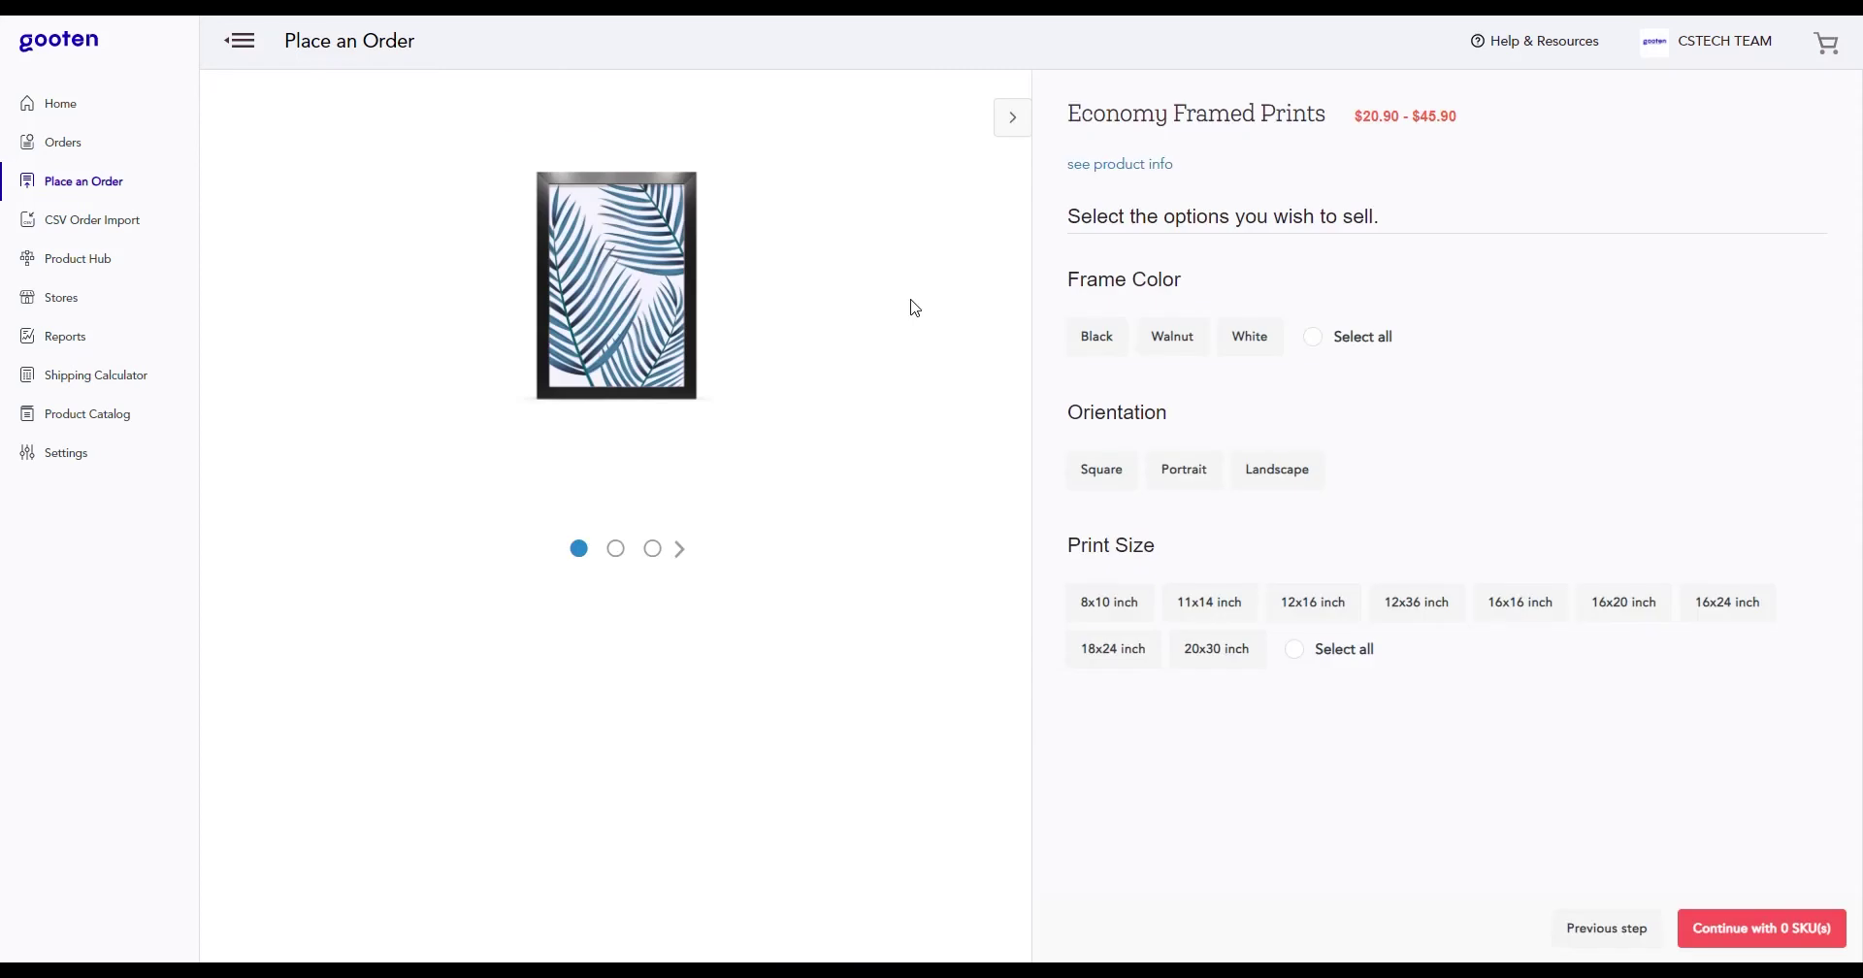
left_click(1088, 349)
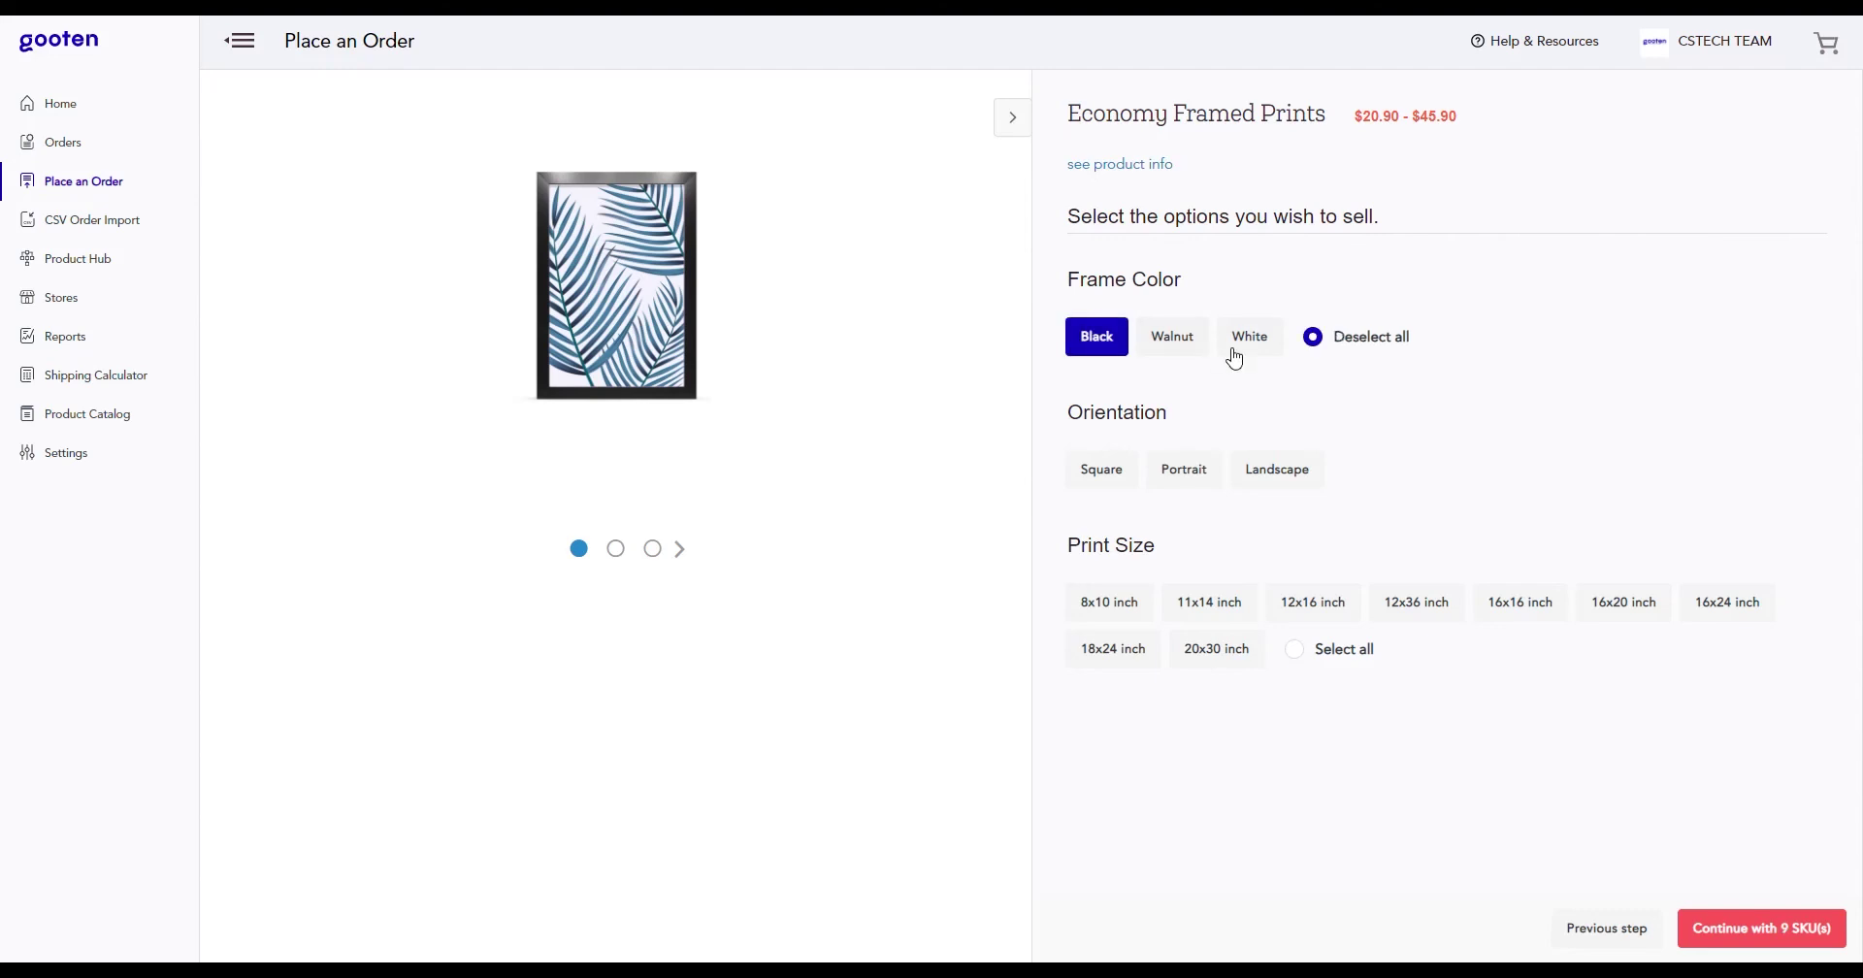
left_click(1251, 353)
left_click(1107, 482)
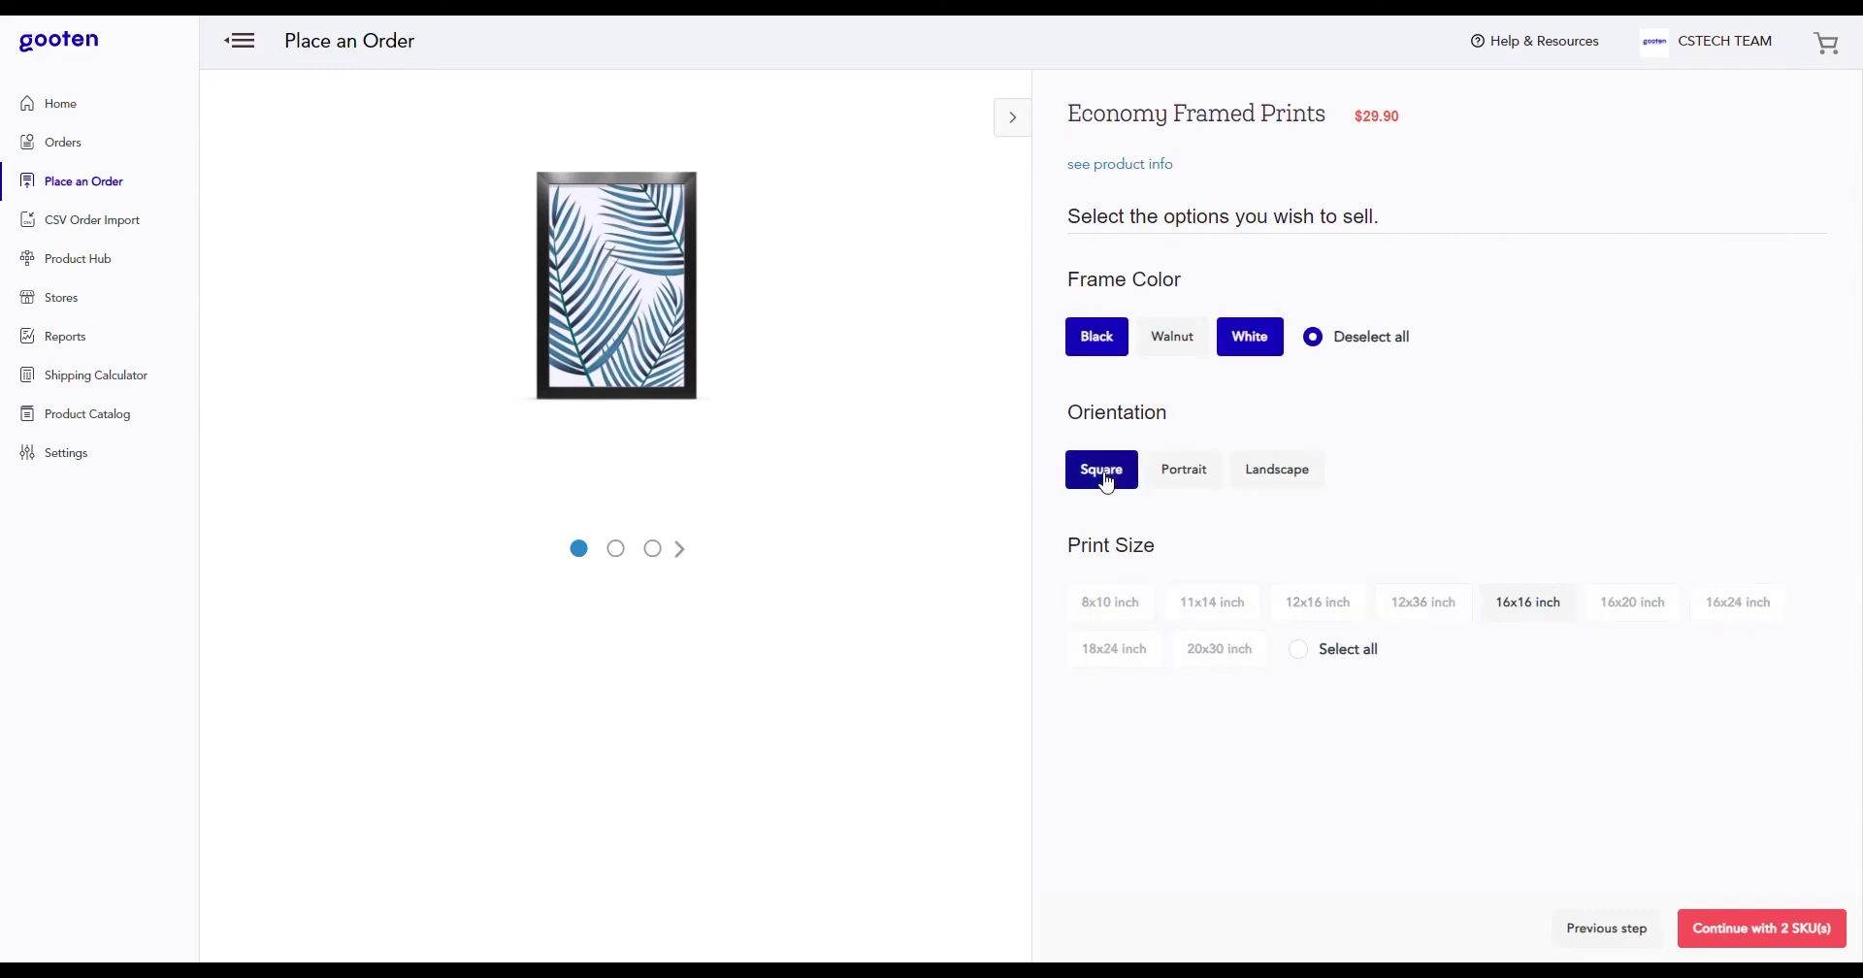
left_click(1534, 617)
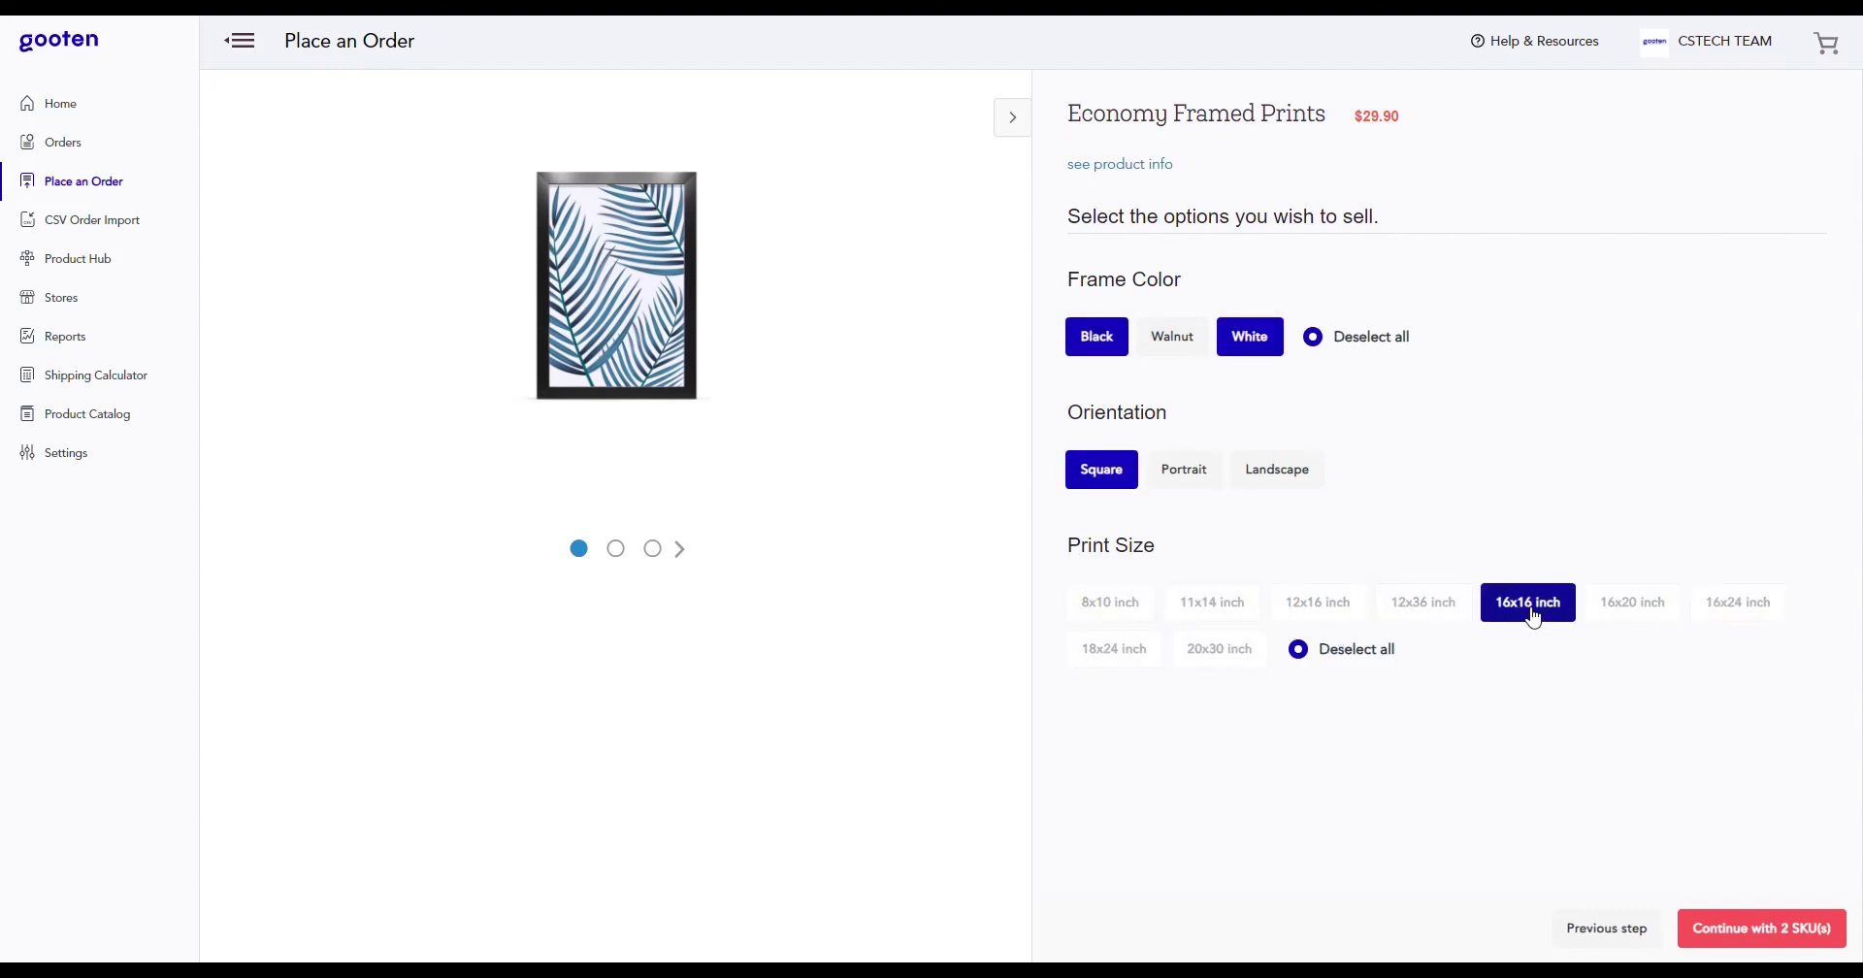
left_click(1754, 929)
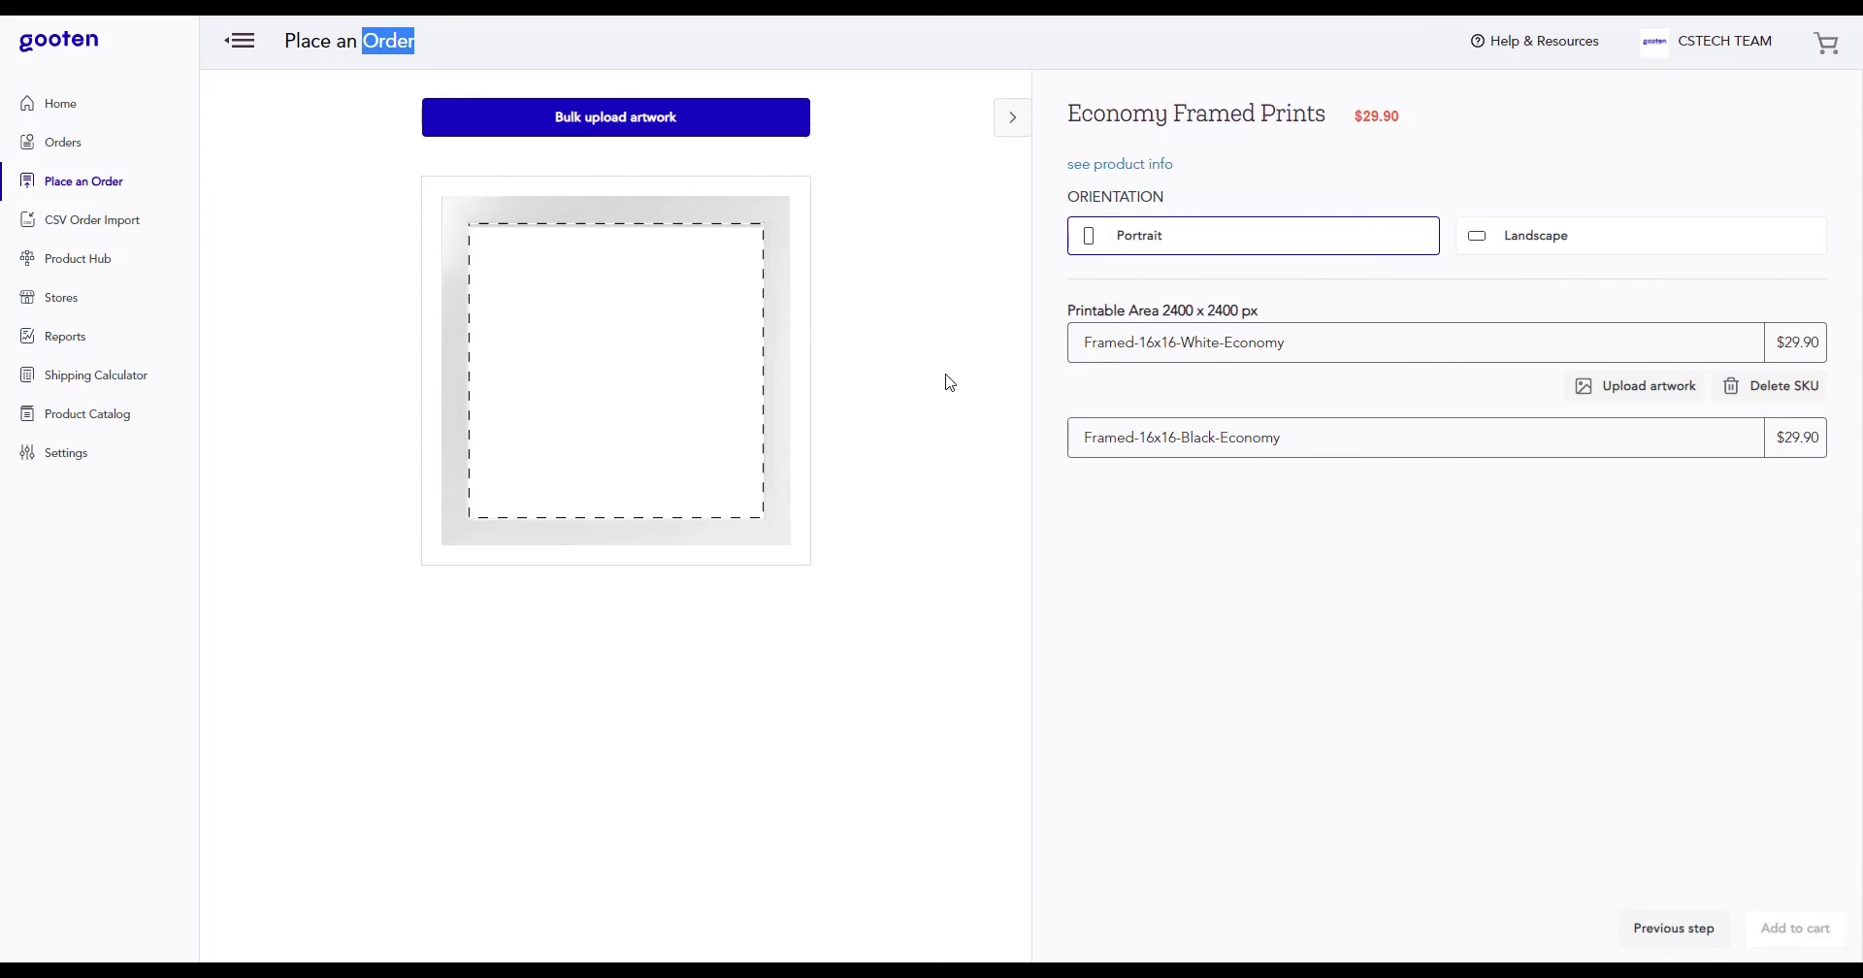
Bulk-apply the saved astronaut-with-flowers artwork to both SKUs and try Landscape orientation before returning to Portrait
left_click(633, 134)
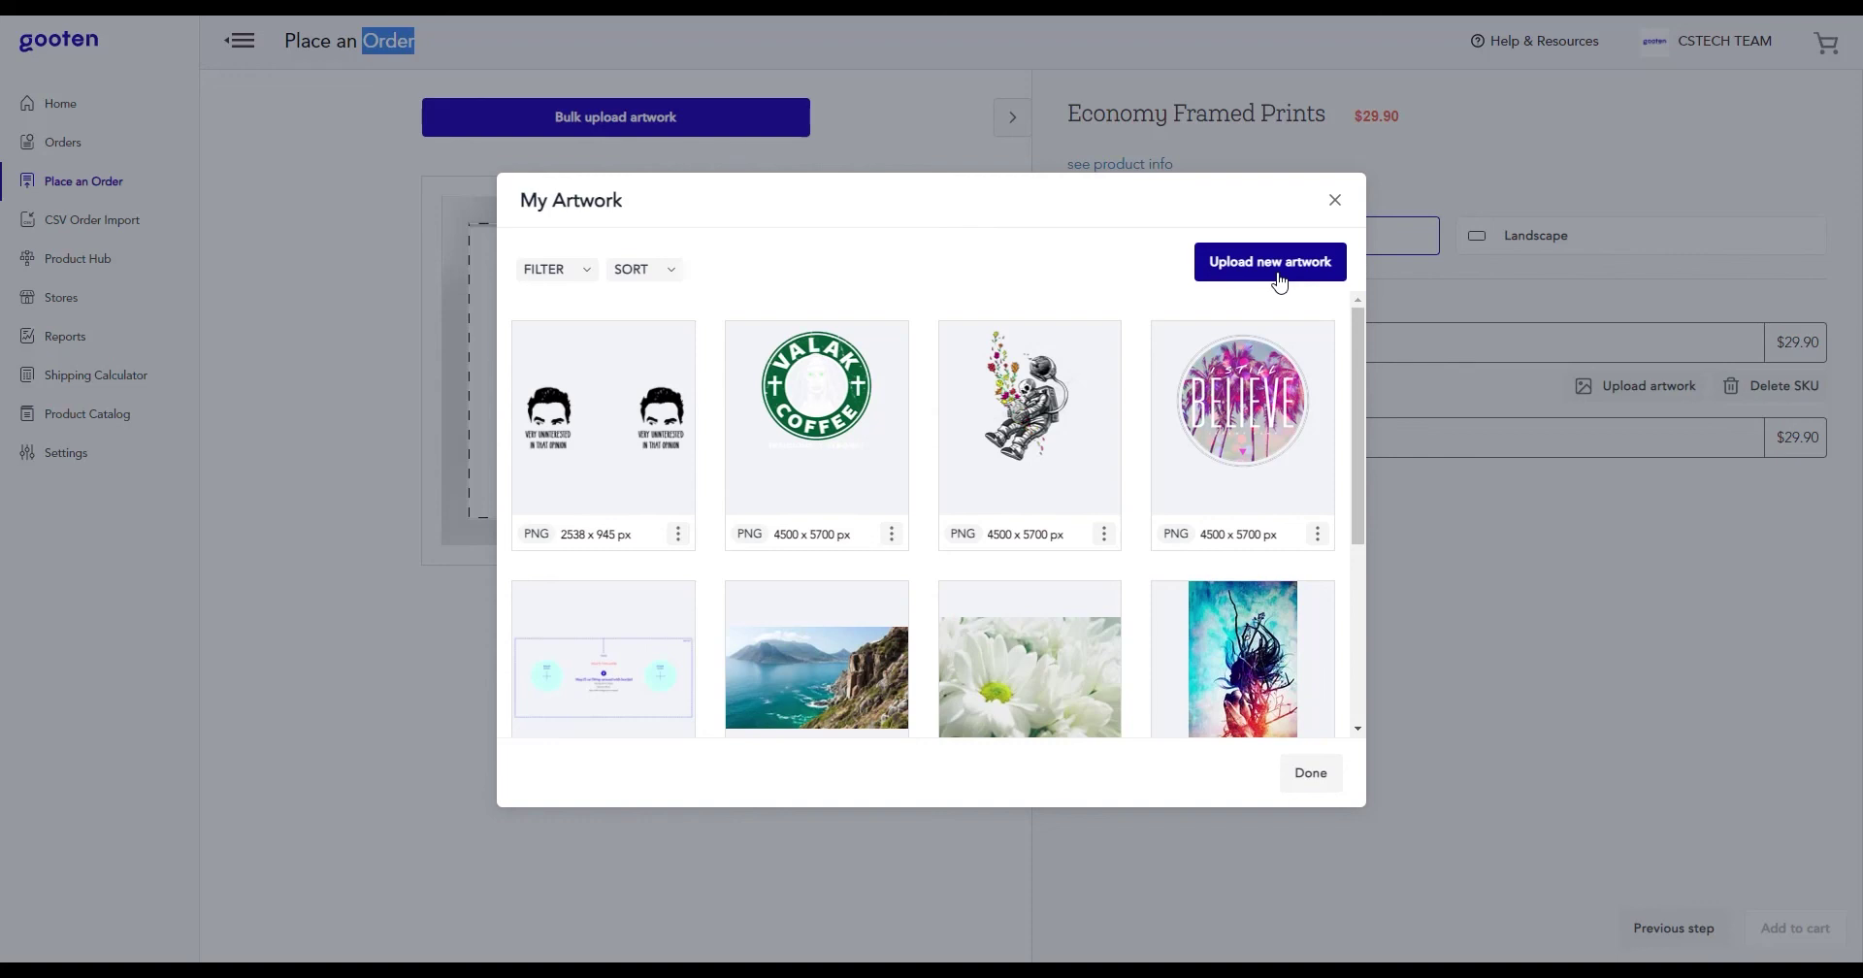
mouse_move(1086, 363)
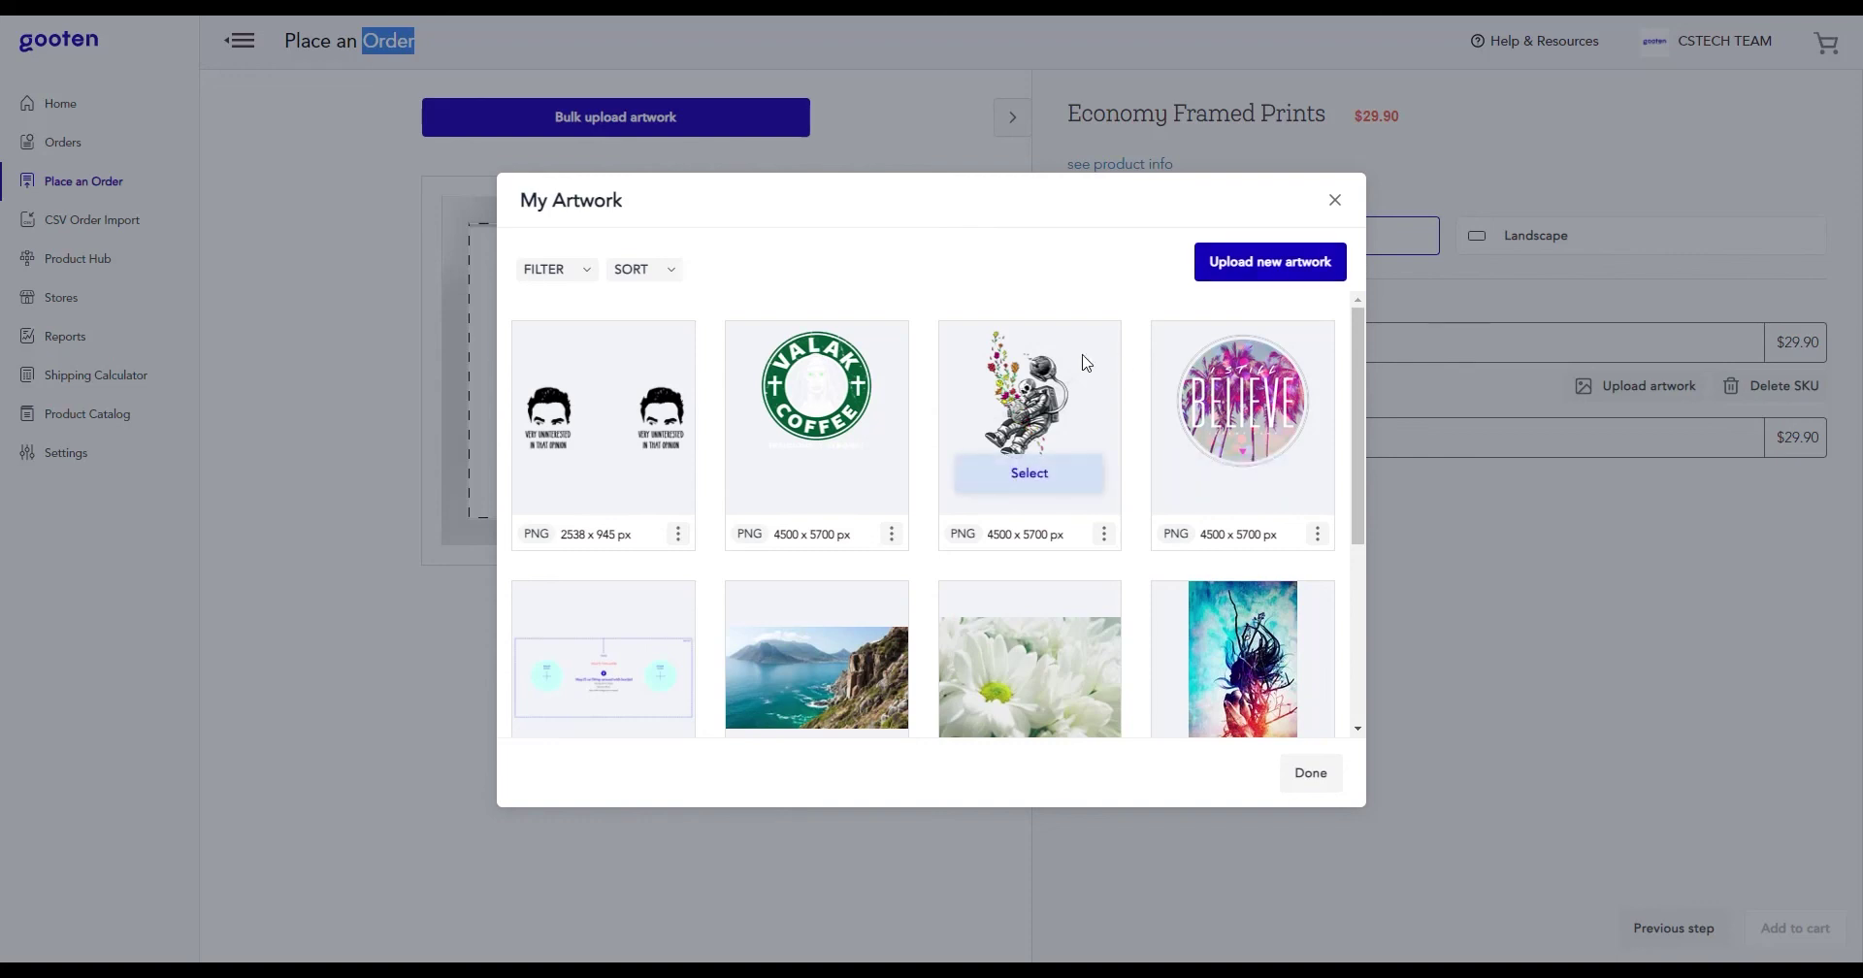
left_click(1071, 472)
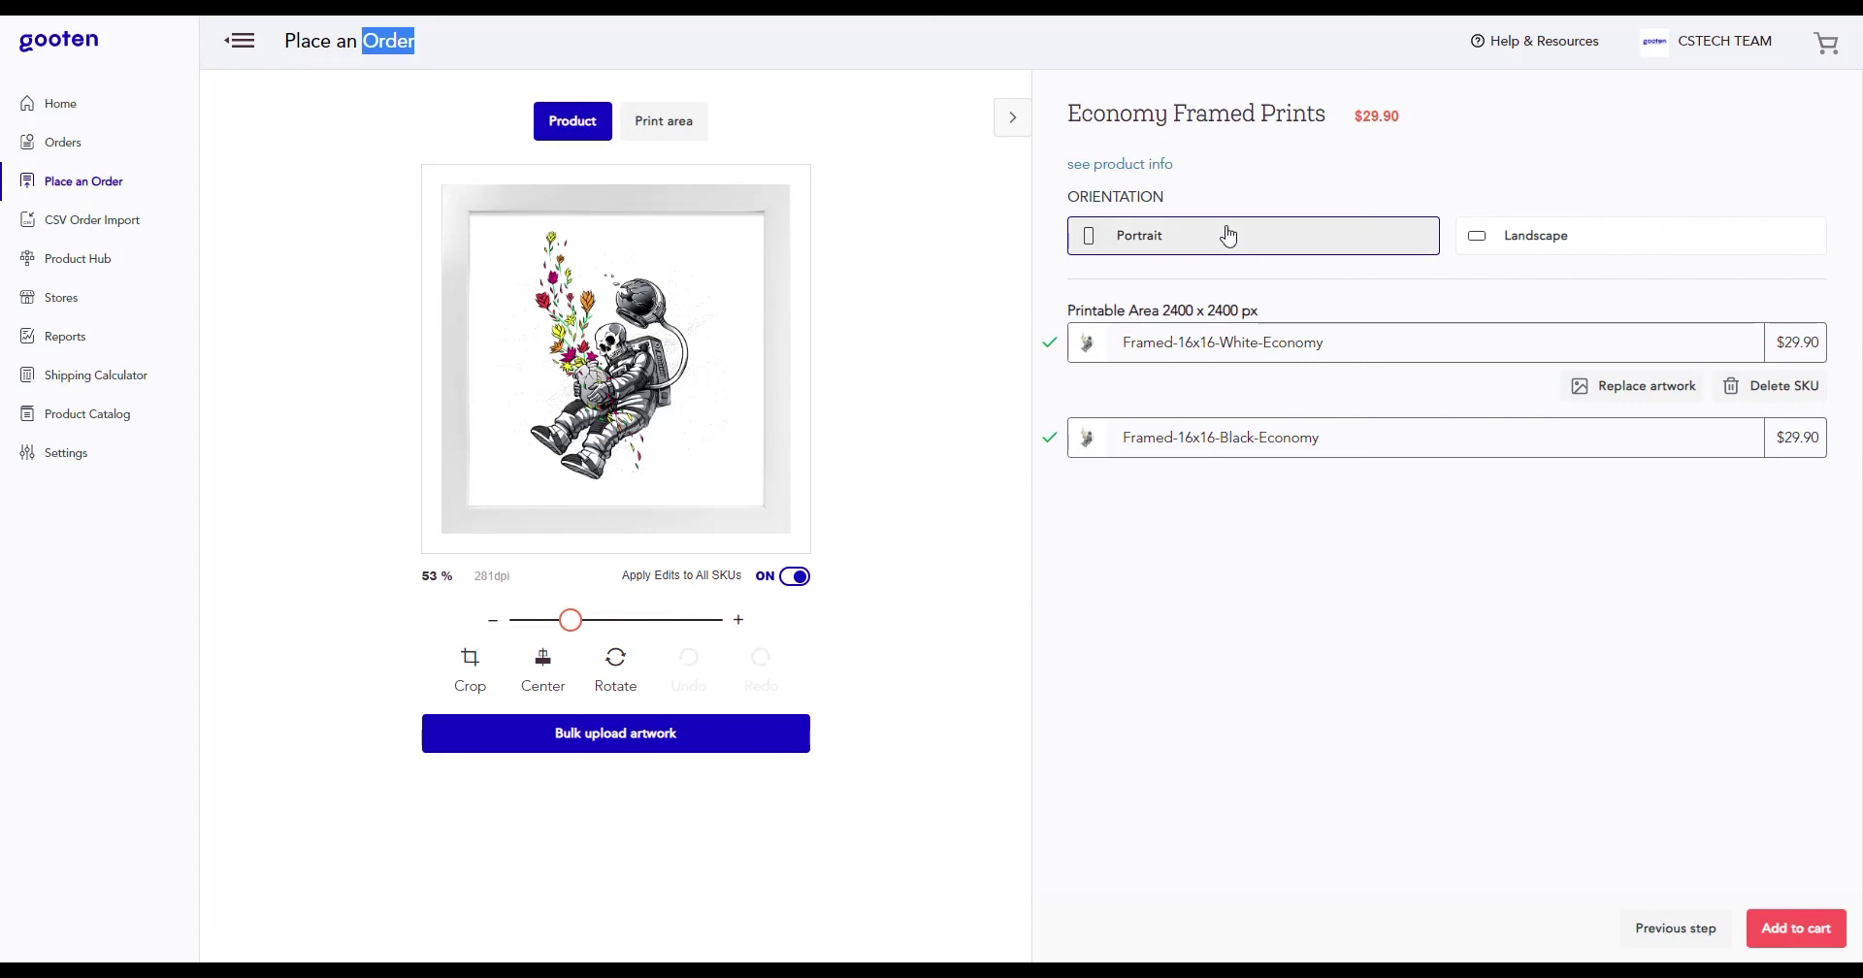
left_click(1610, 234)
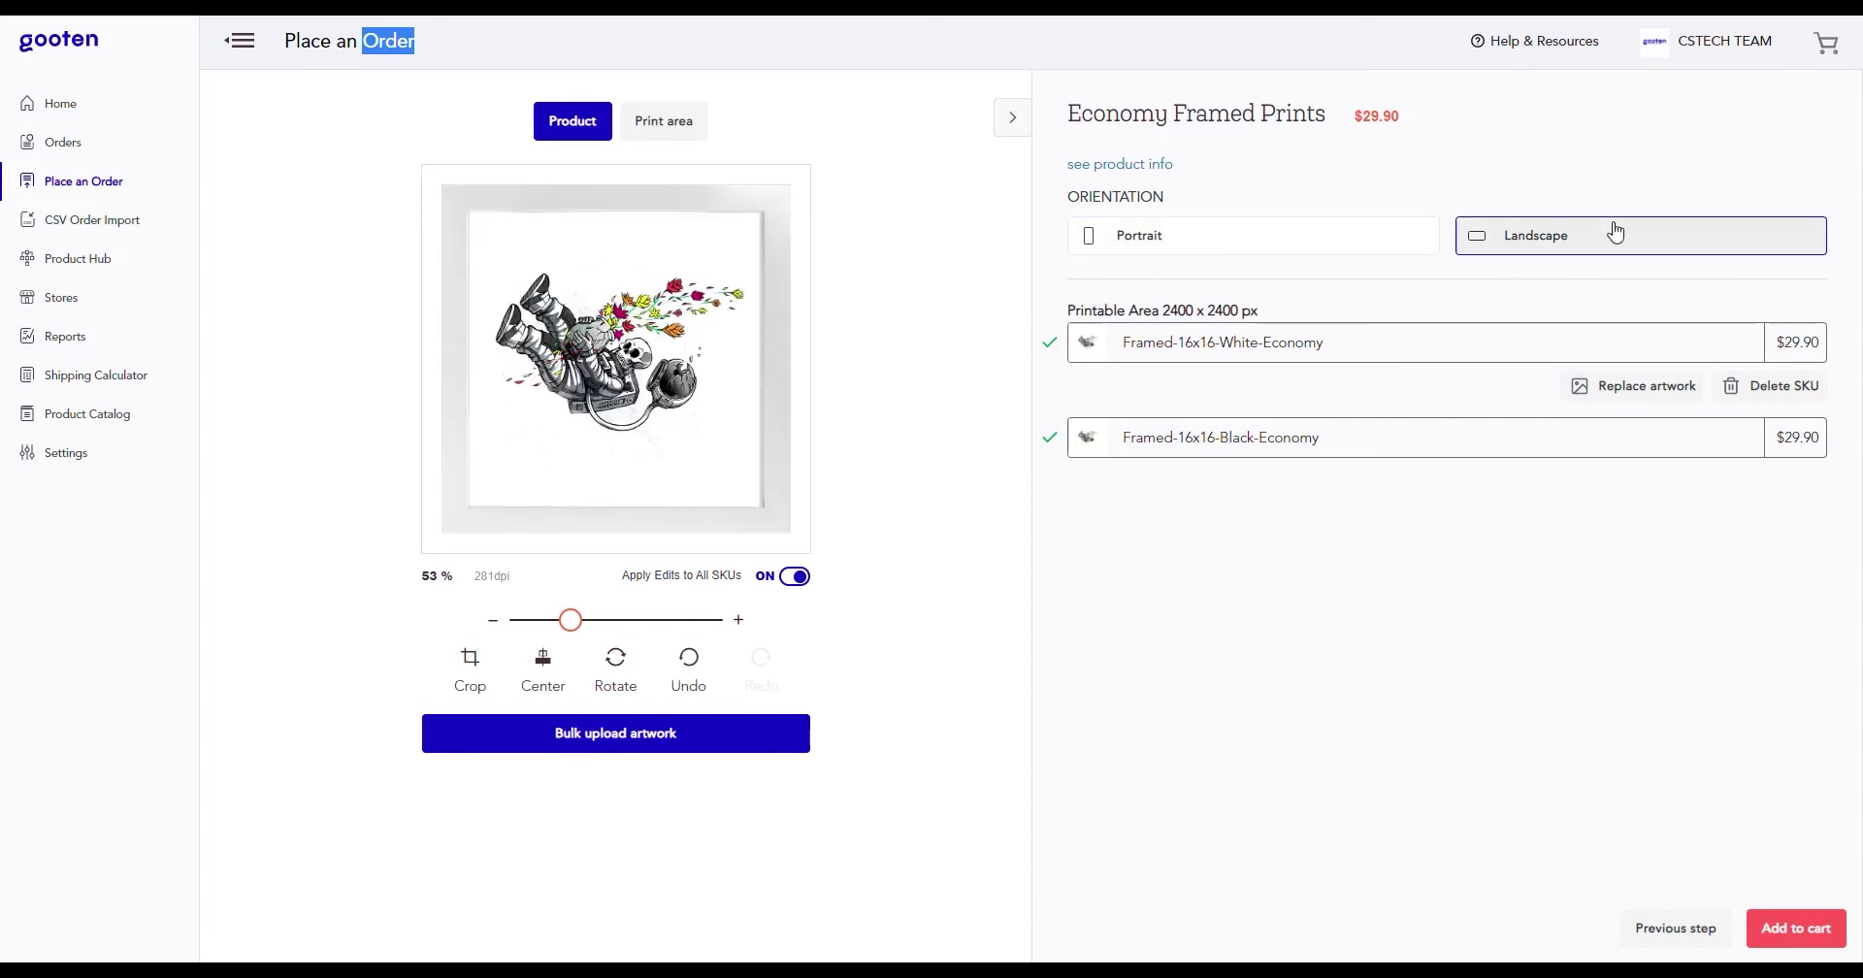
left_click(1412, 236)
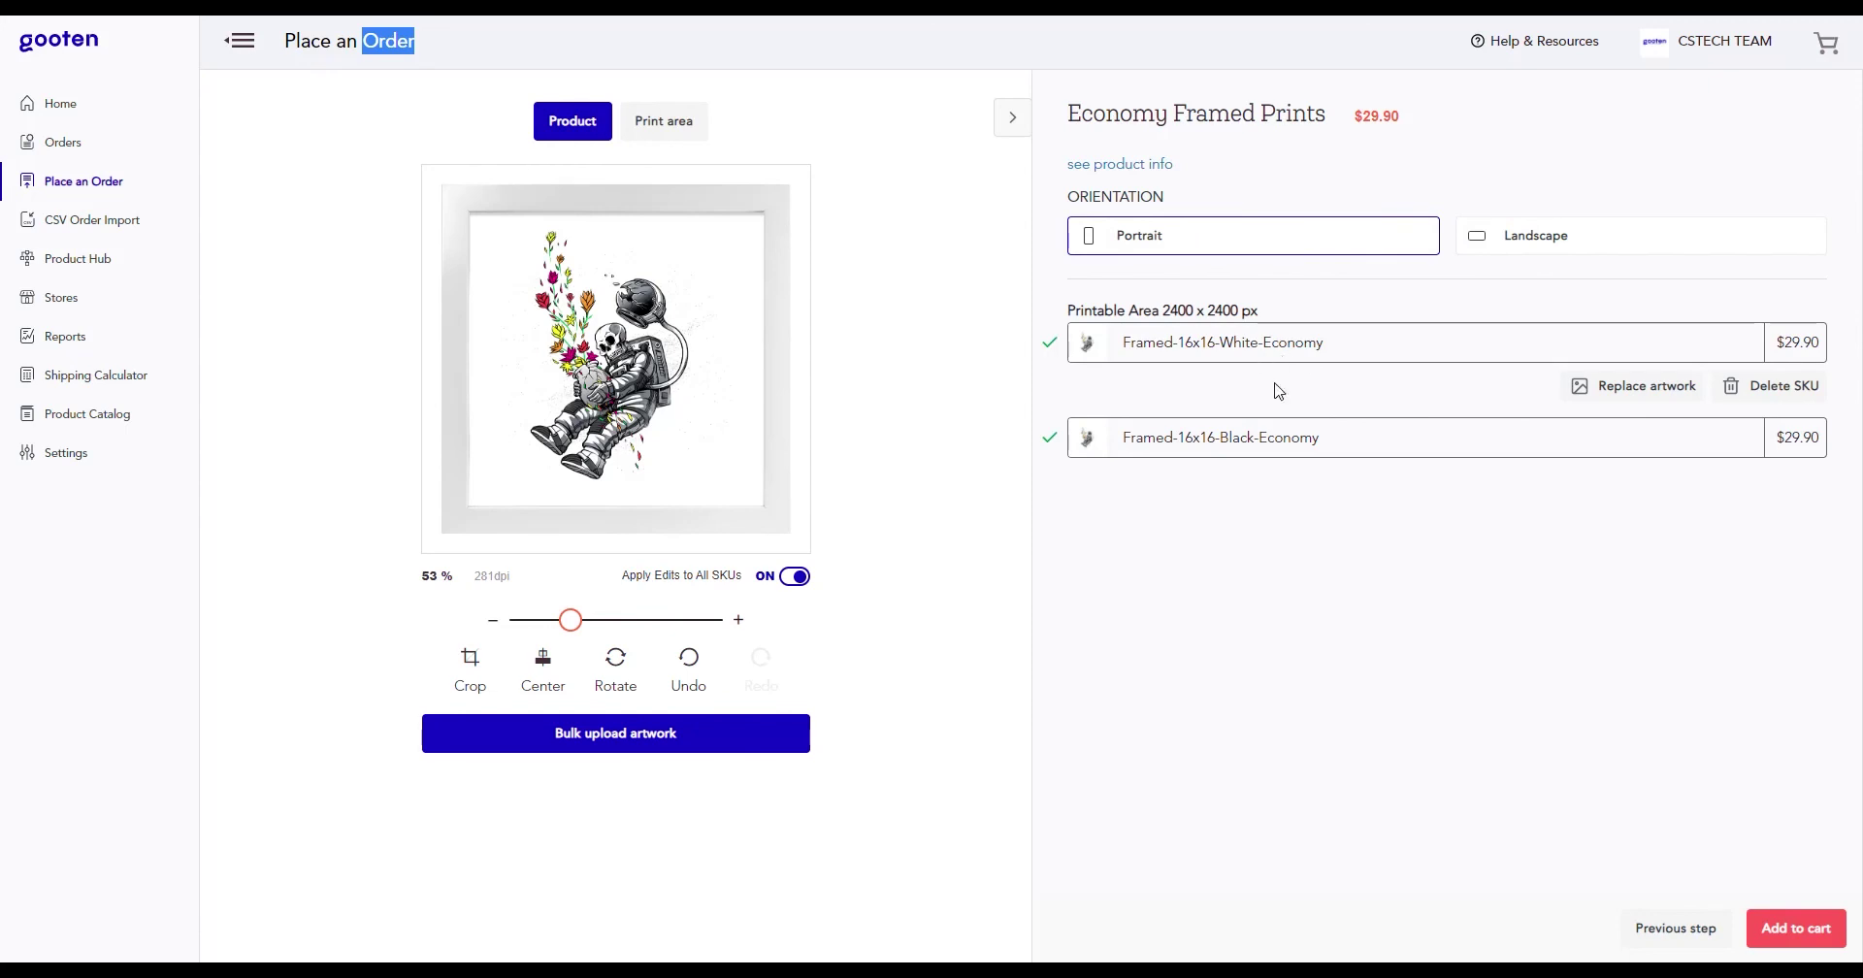
Scale the artwork up to 61 % with the Framed-16x16-Black-Economy SKU selected, and add the prints to the cart
left_click(1239, 440)
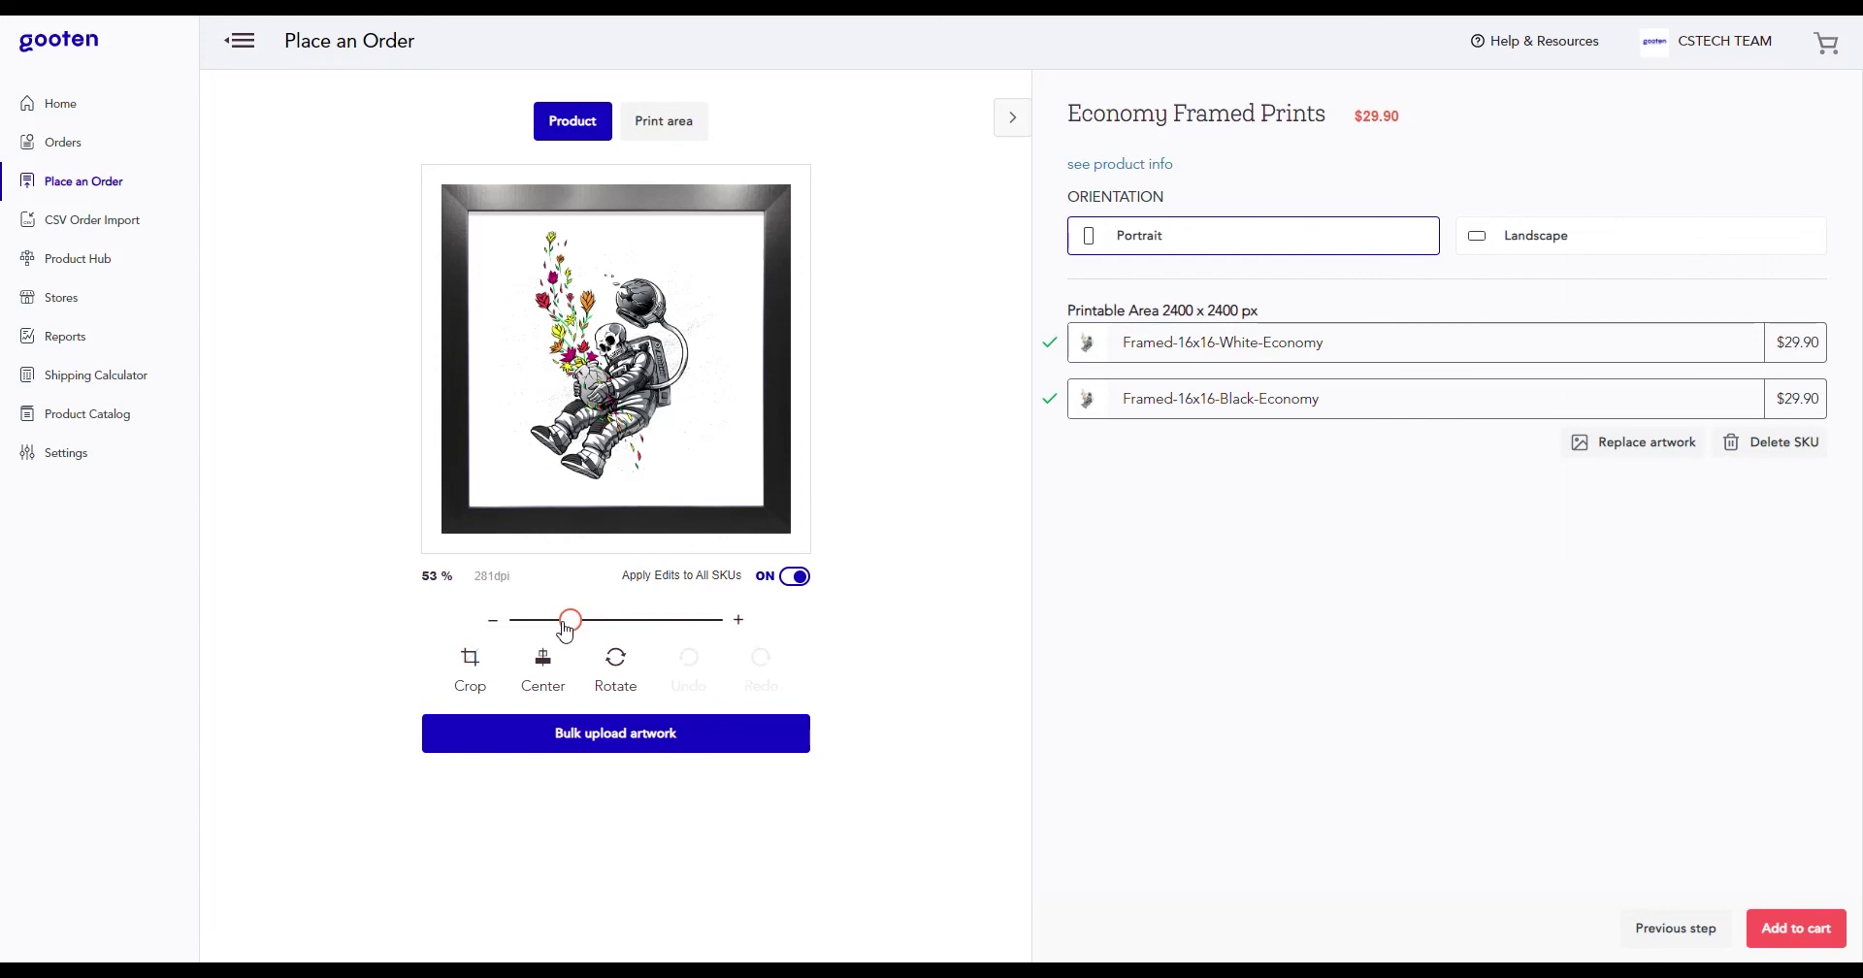
left_click_drag(565, 629, 581, 637)
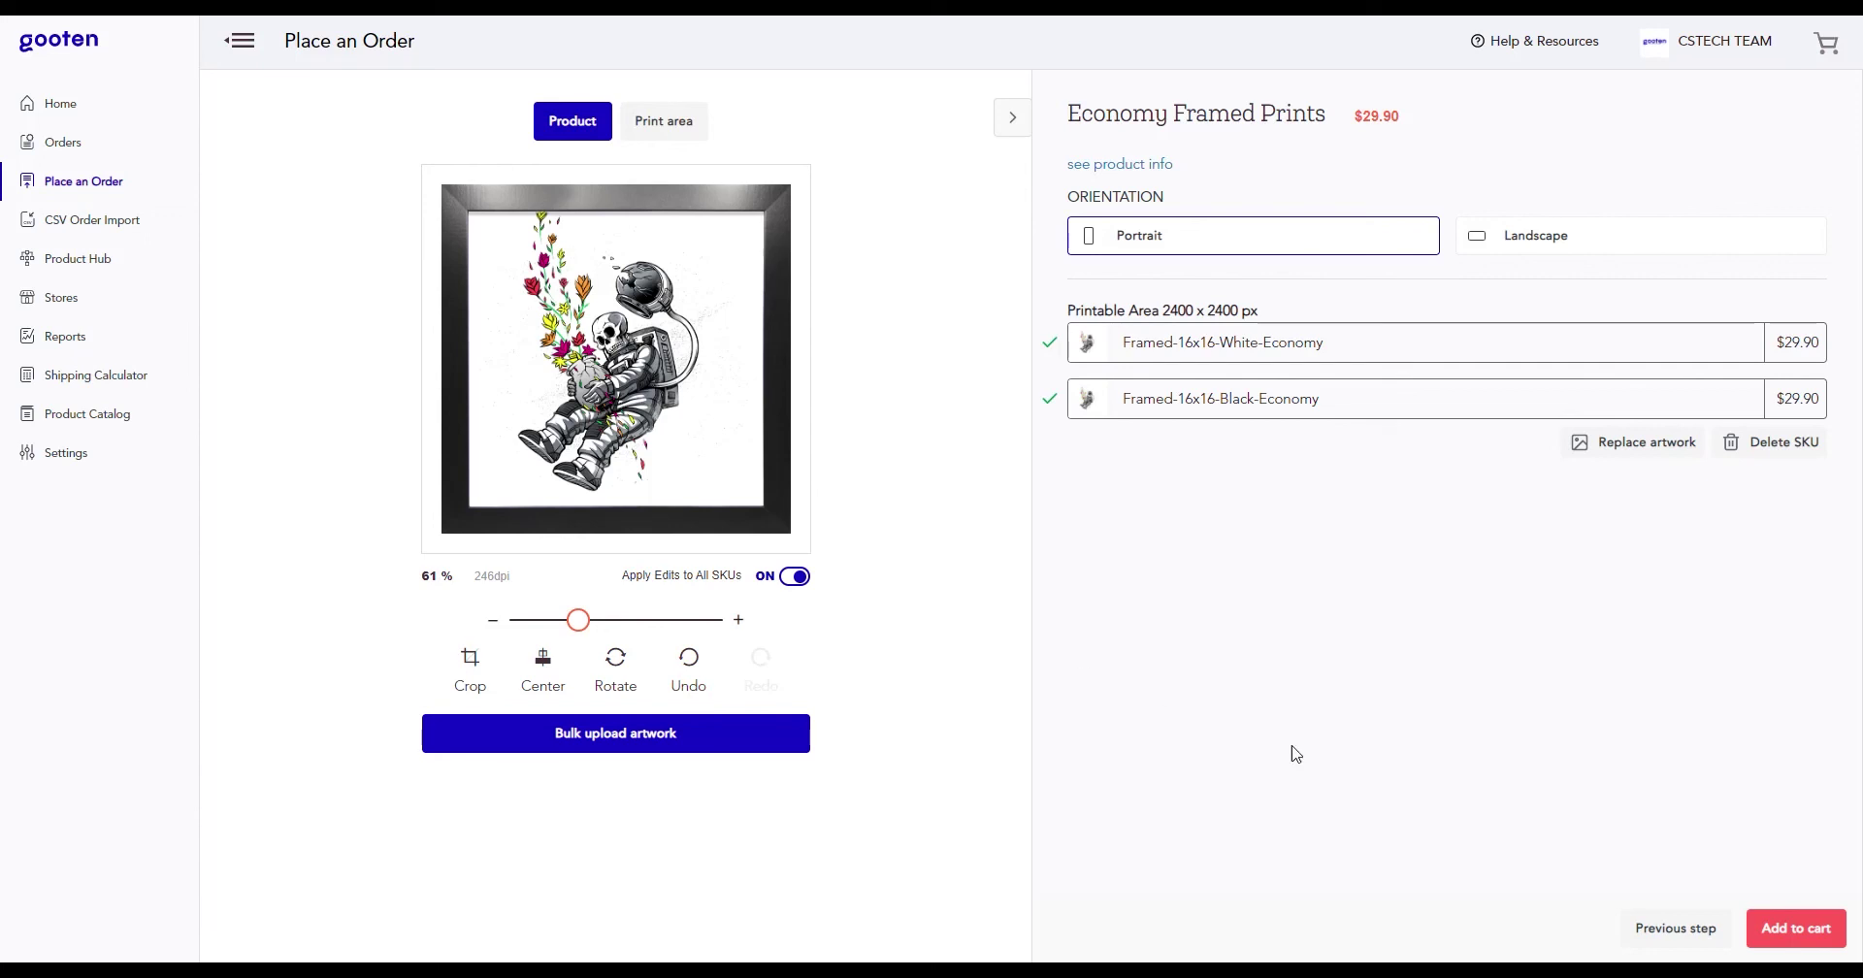
left_click(1801, 931)
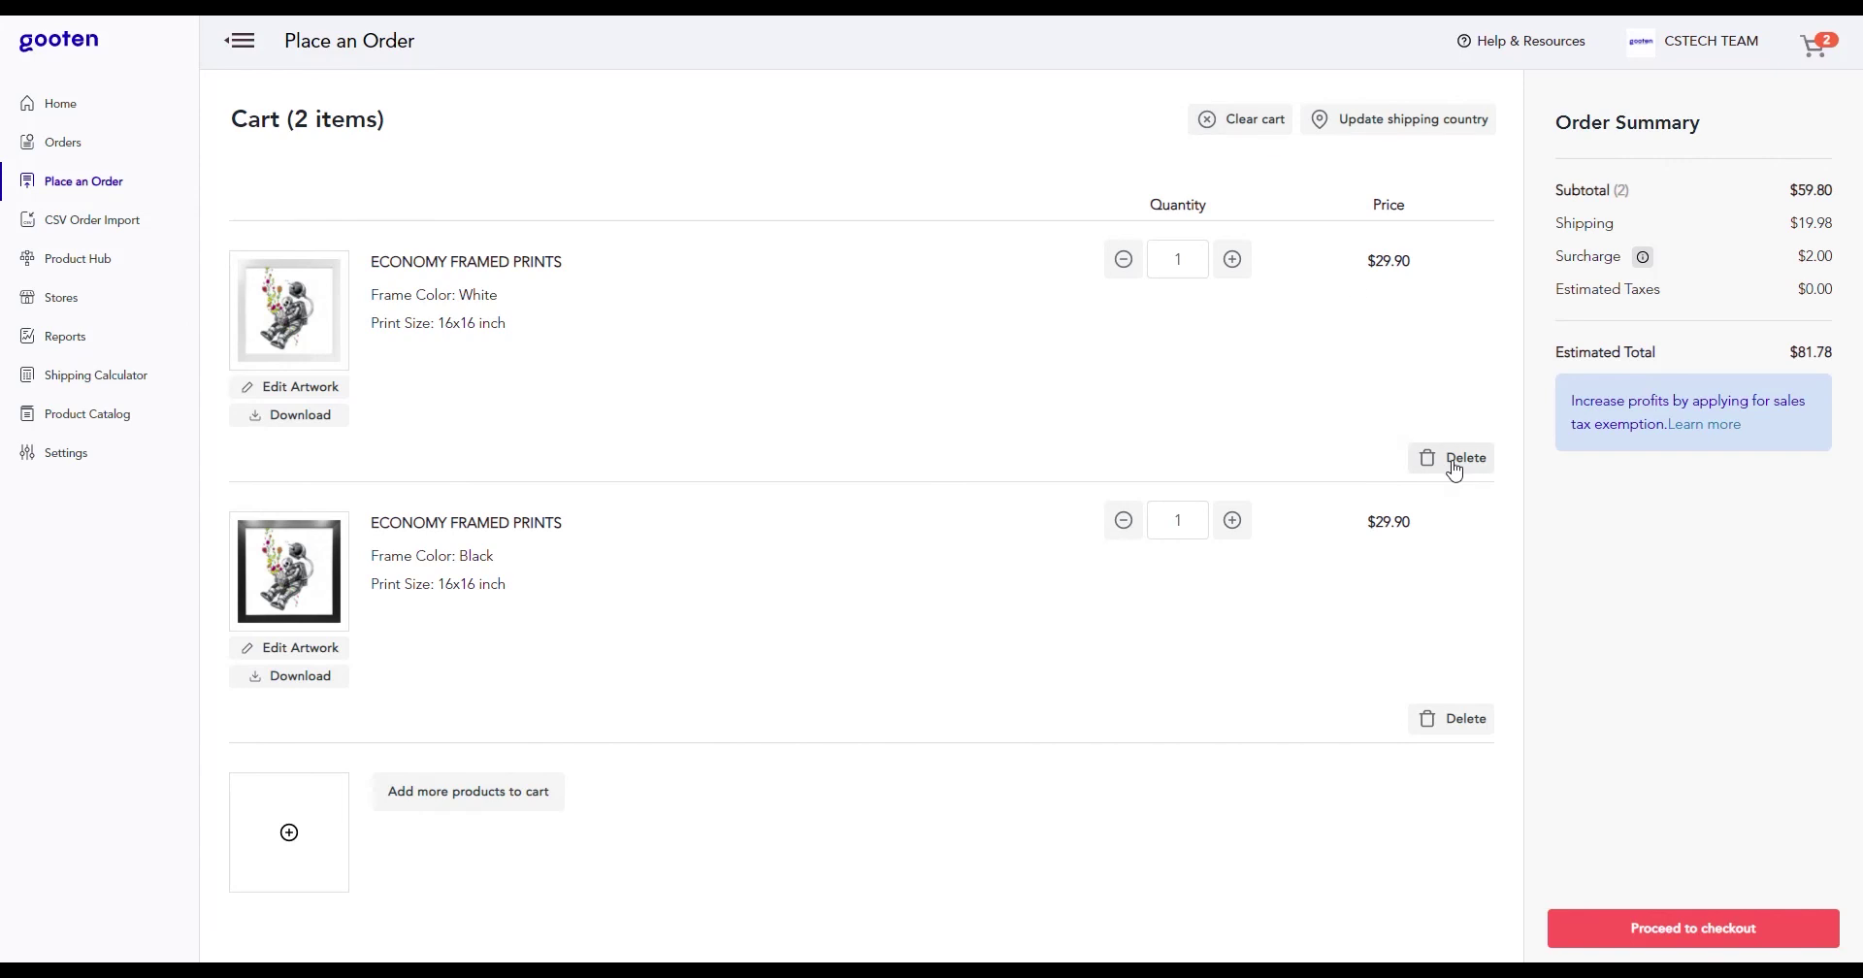
Show and hide the cart's shipping country setting without changing it, and proceed to checkout
left_click(1405, 143)
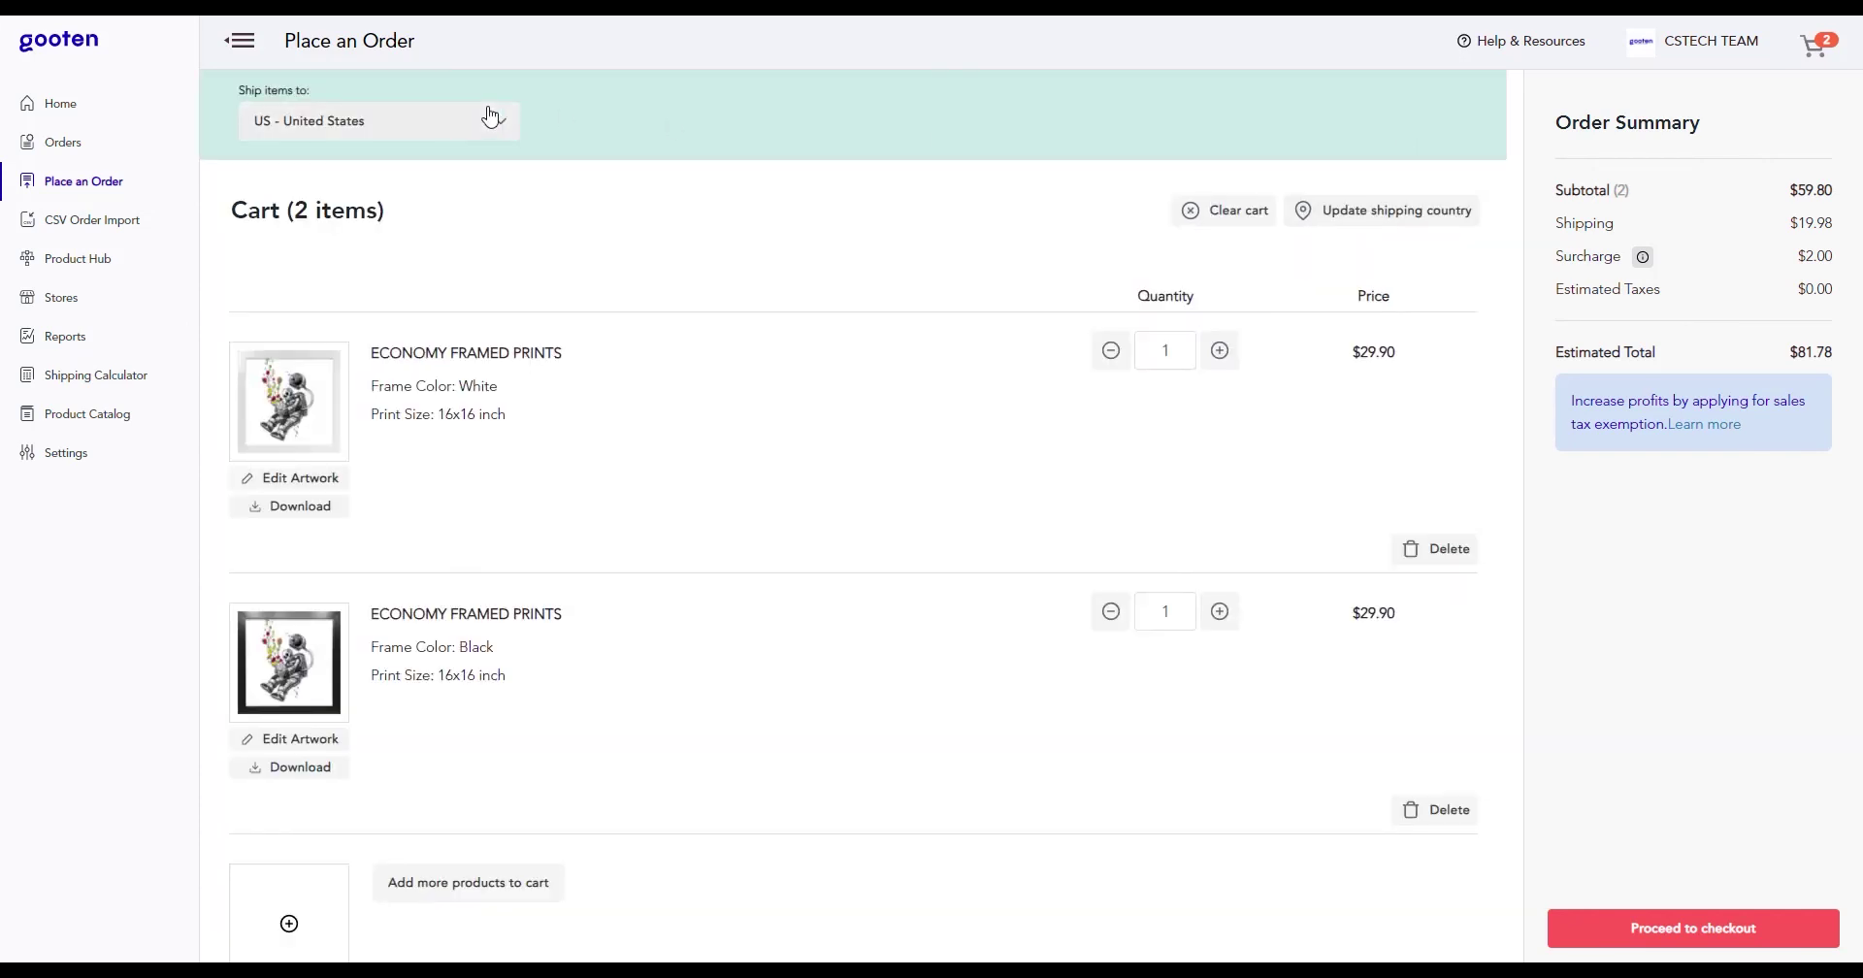
left_click(1357, 215)
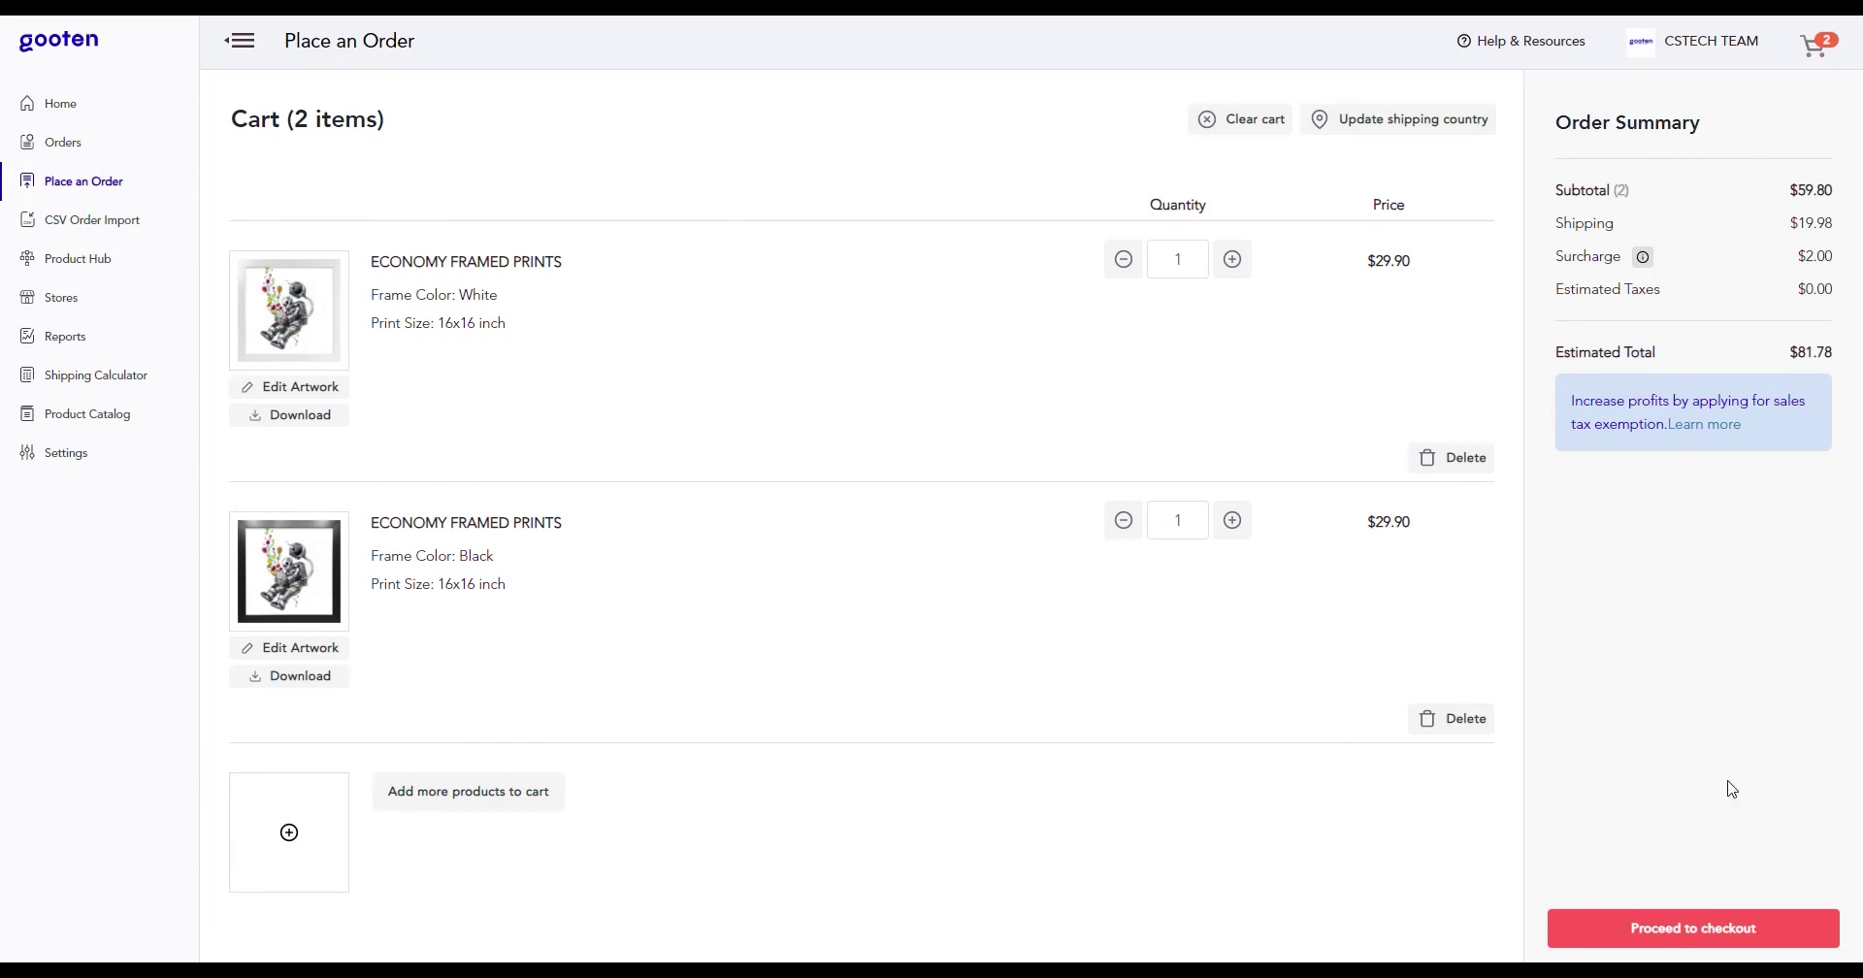
left_click(1732, 931)
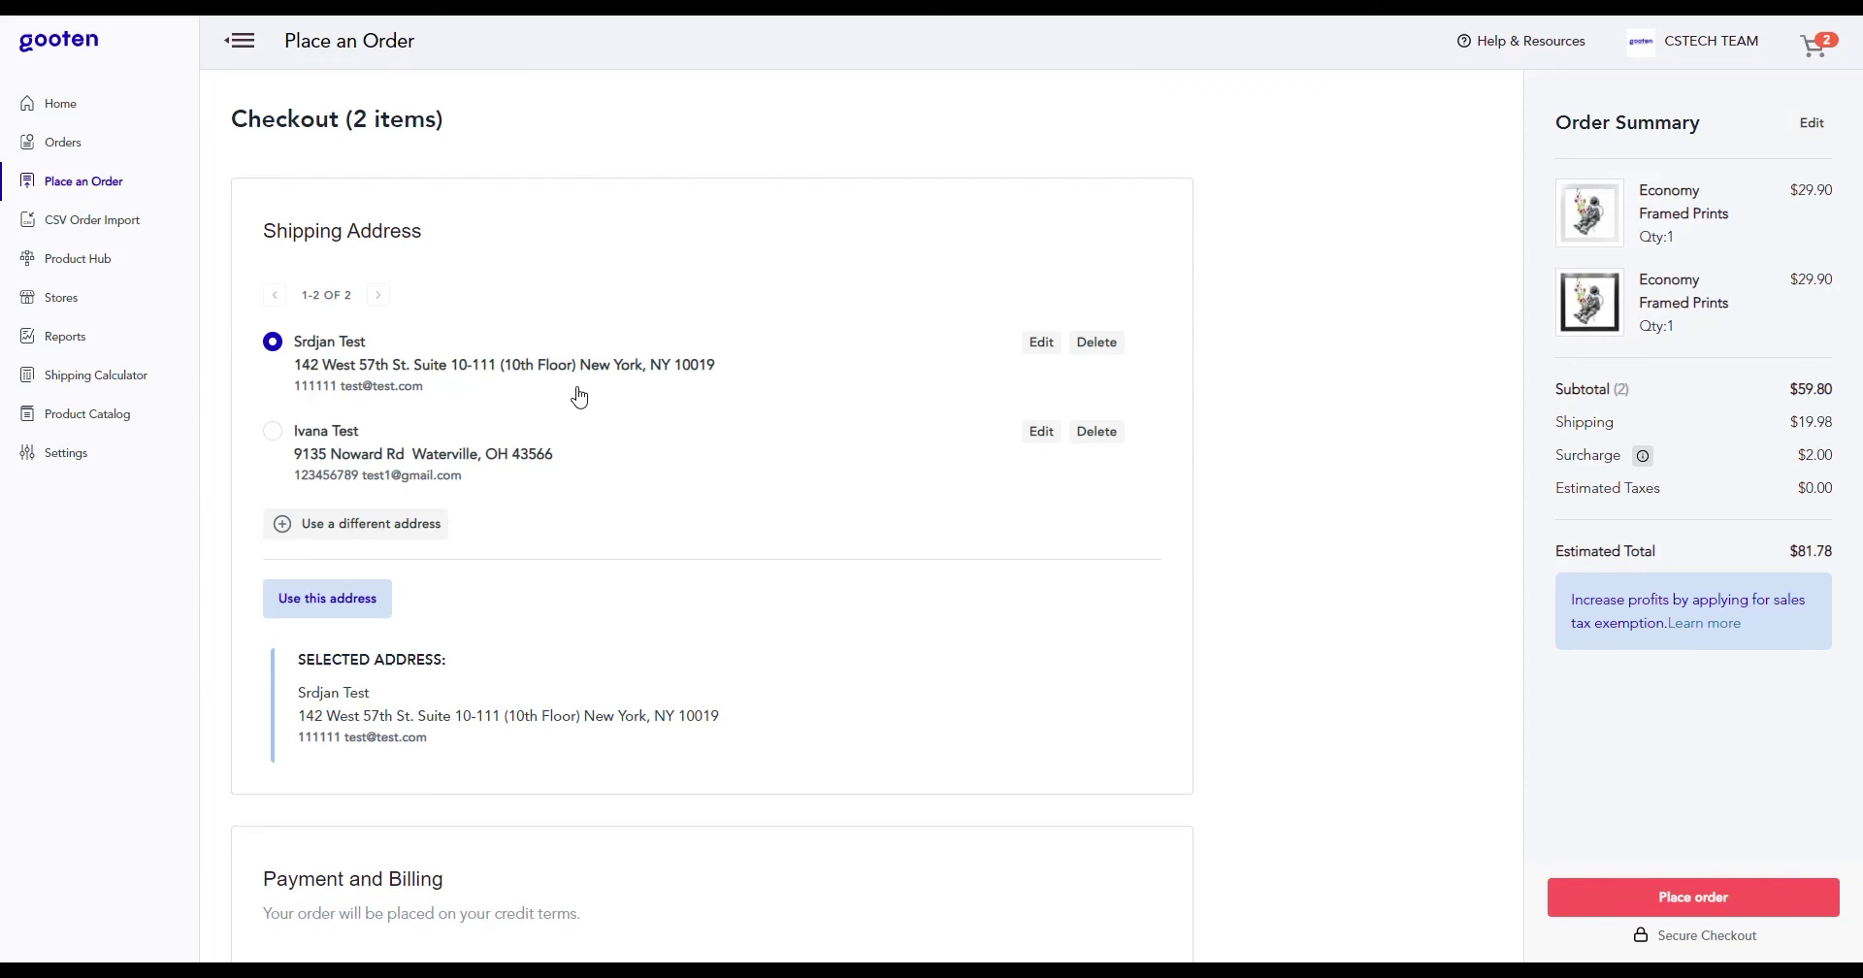
Choose the first saved shipping address, in New York, and apply it to the order
left_click(274, 343)
left_click(273, 343)
left_click(337, 598)
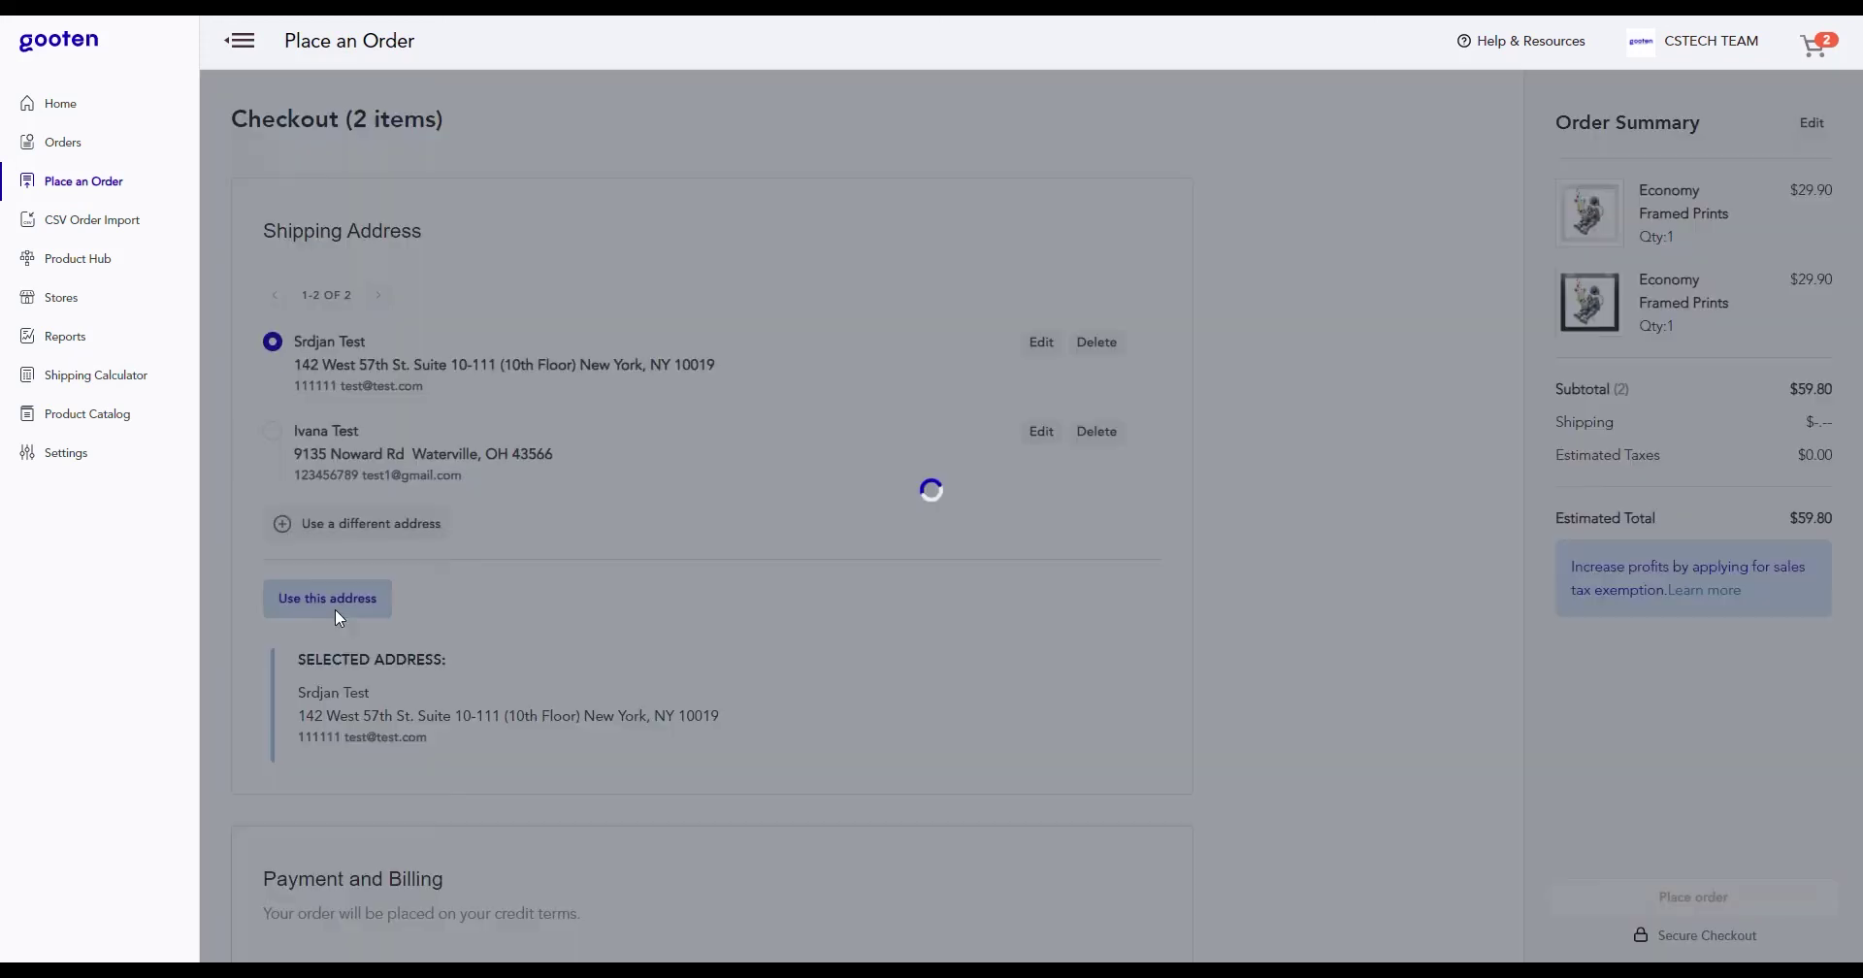
Review the payment and shipping sections of the checkout, place the order, and open its details page
scroll(338, 616, "down", 1)
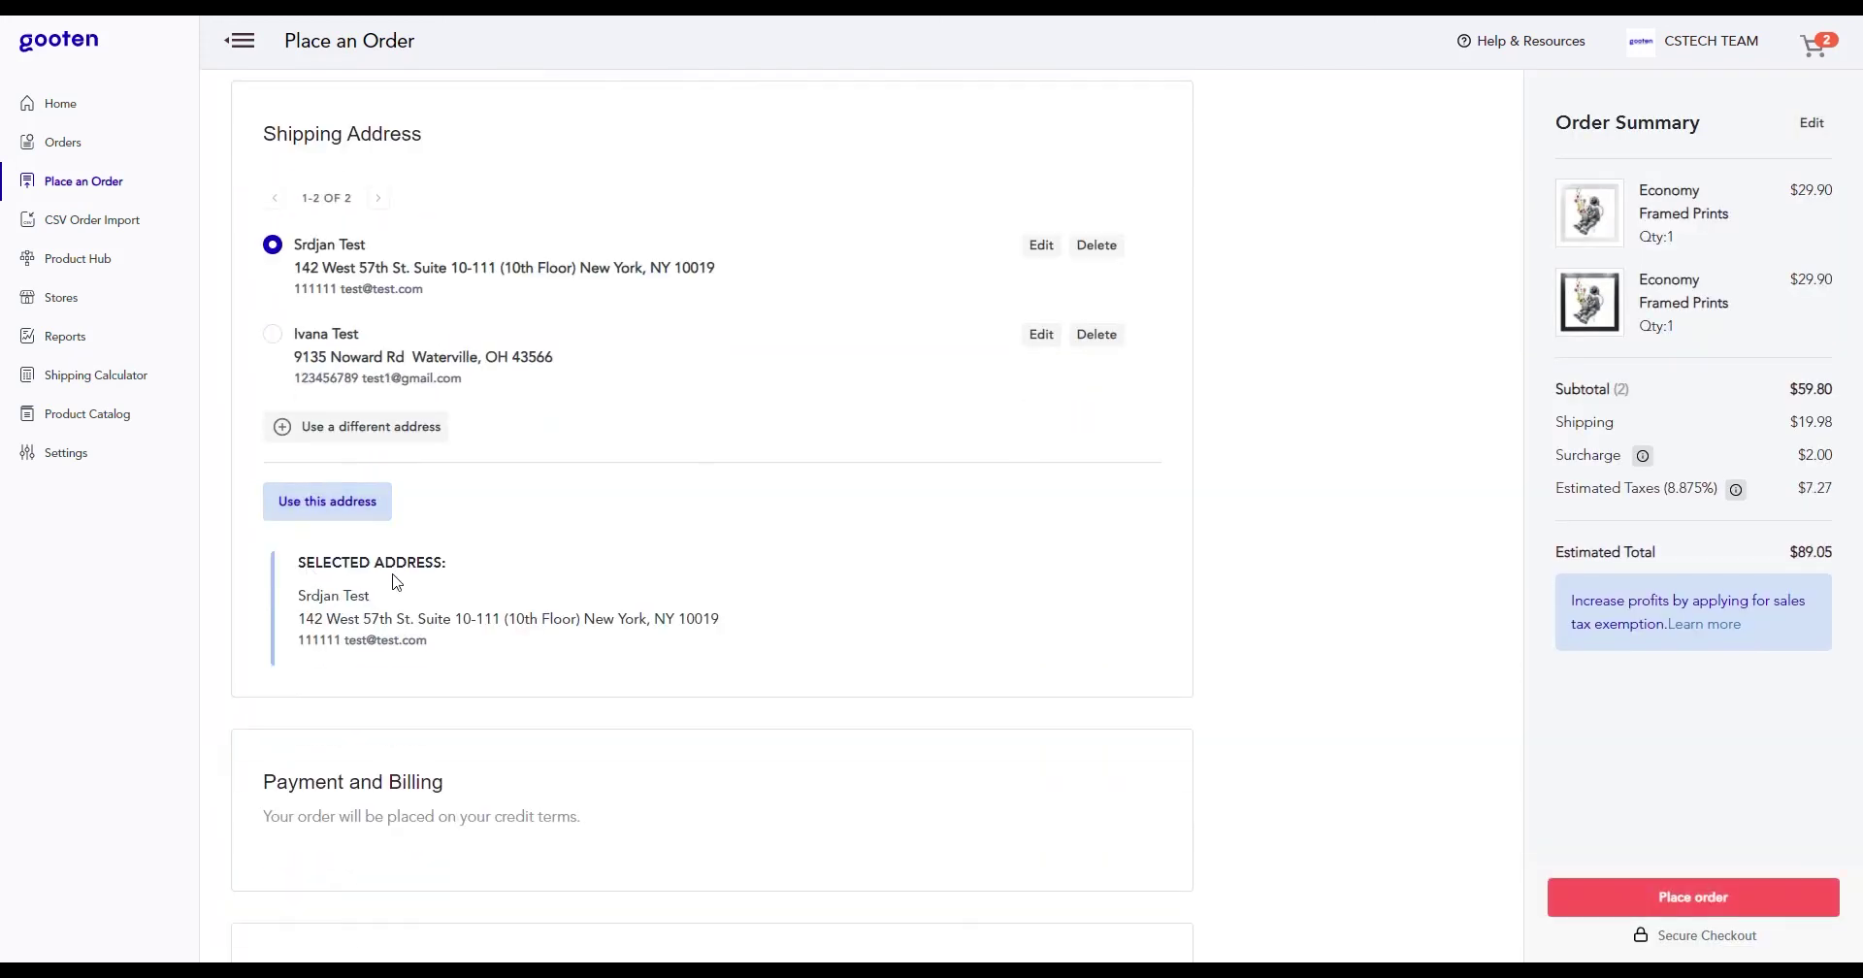
scroll(387, 611, "down", 2)
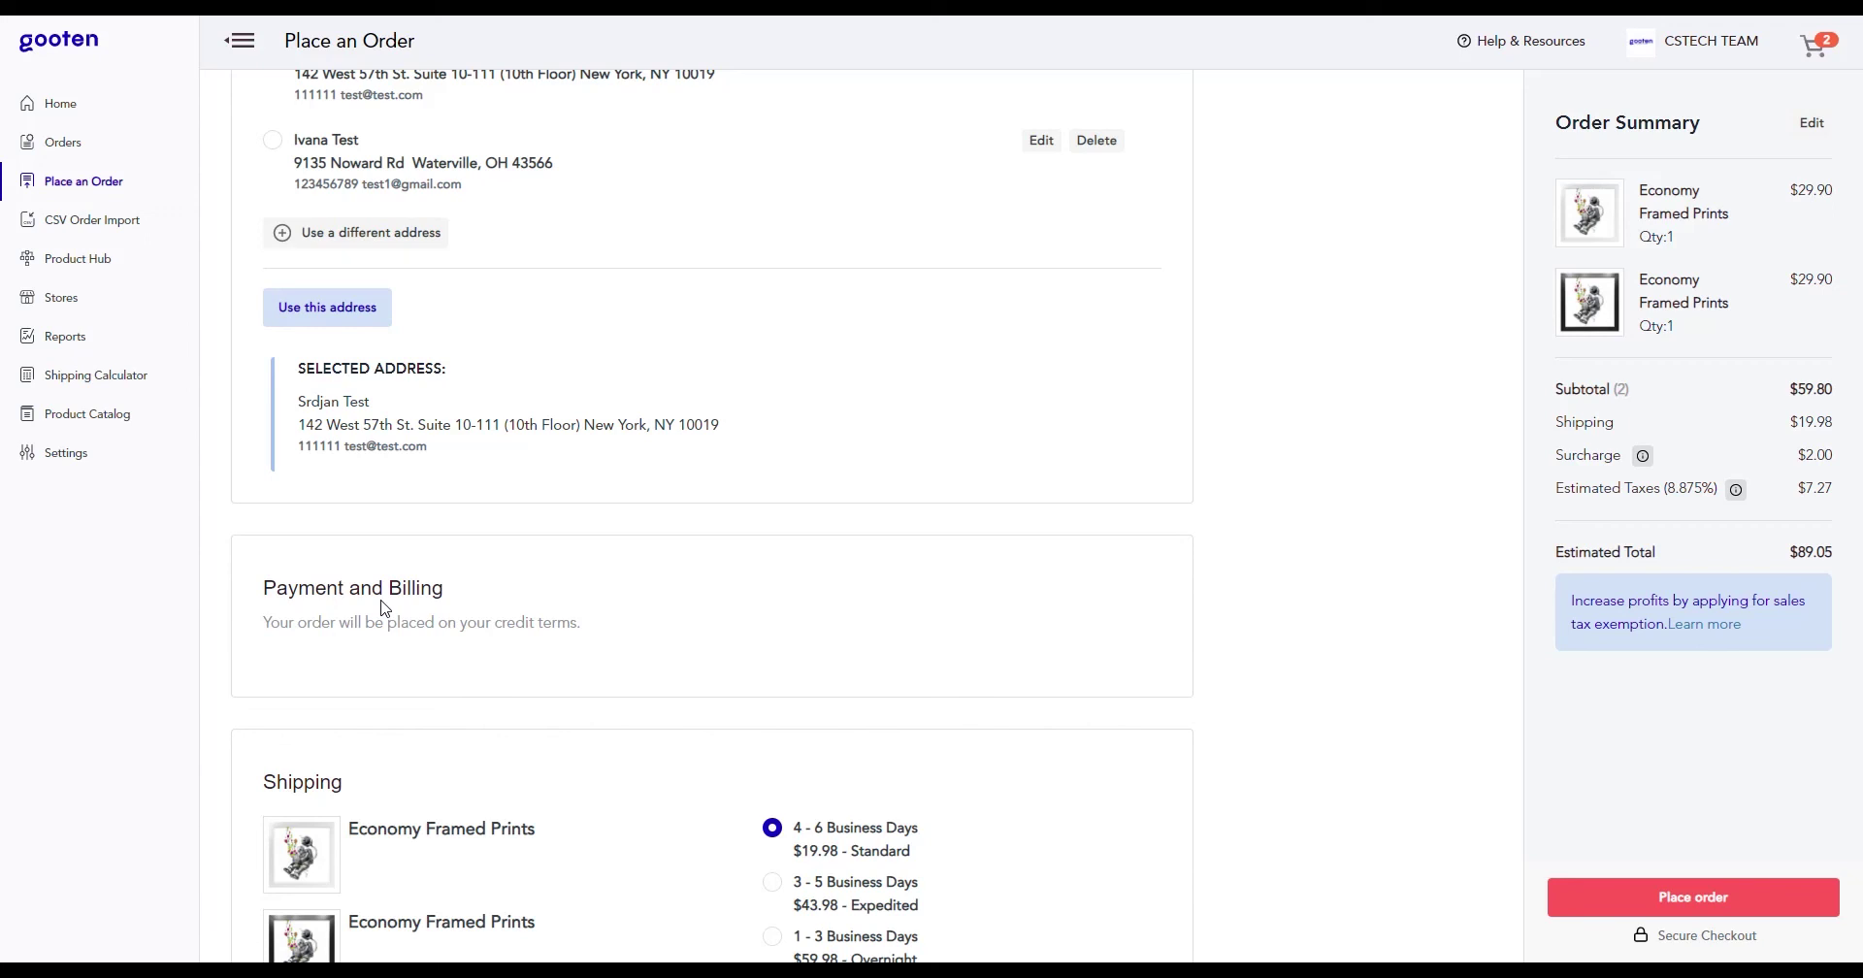
scroll(385, 608, "down", 2)
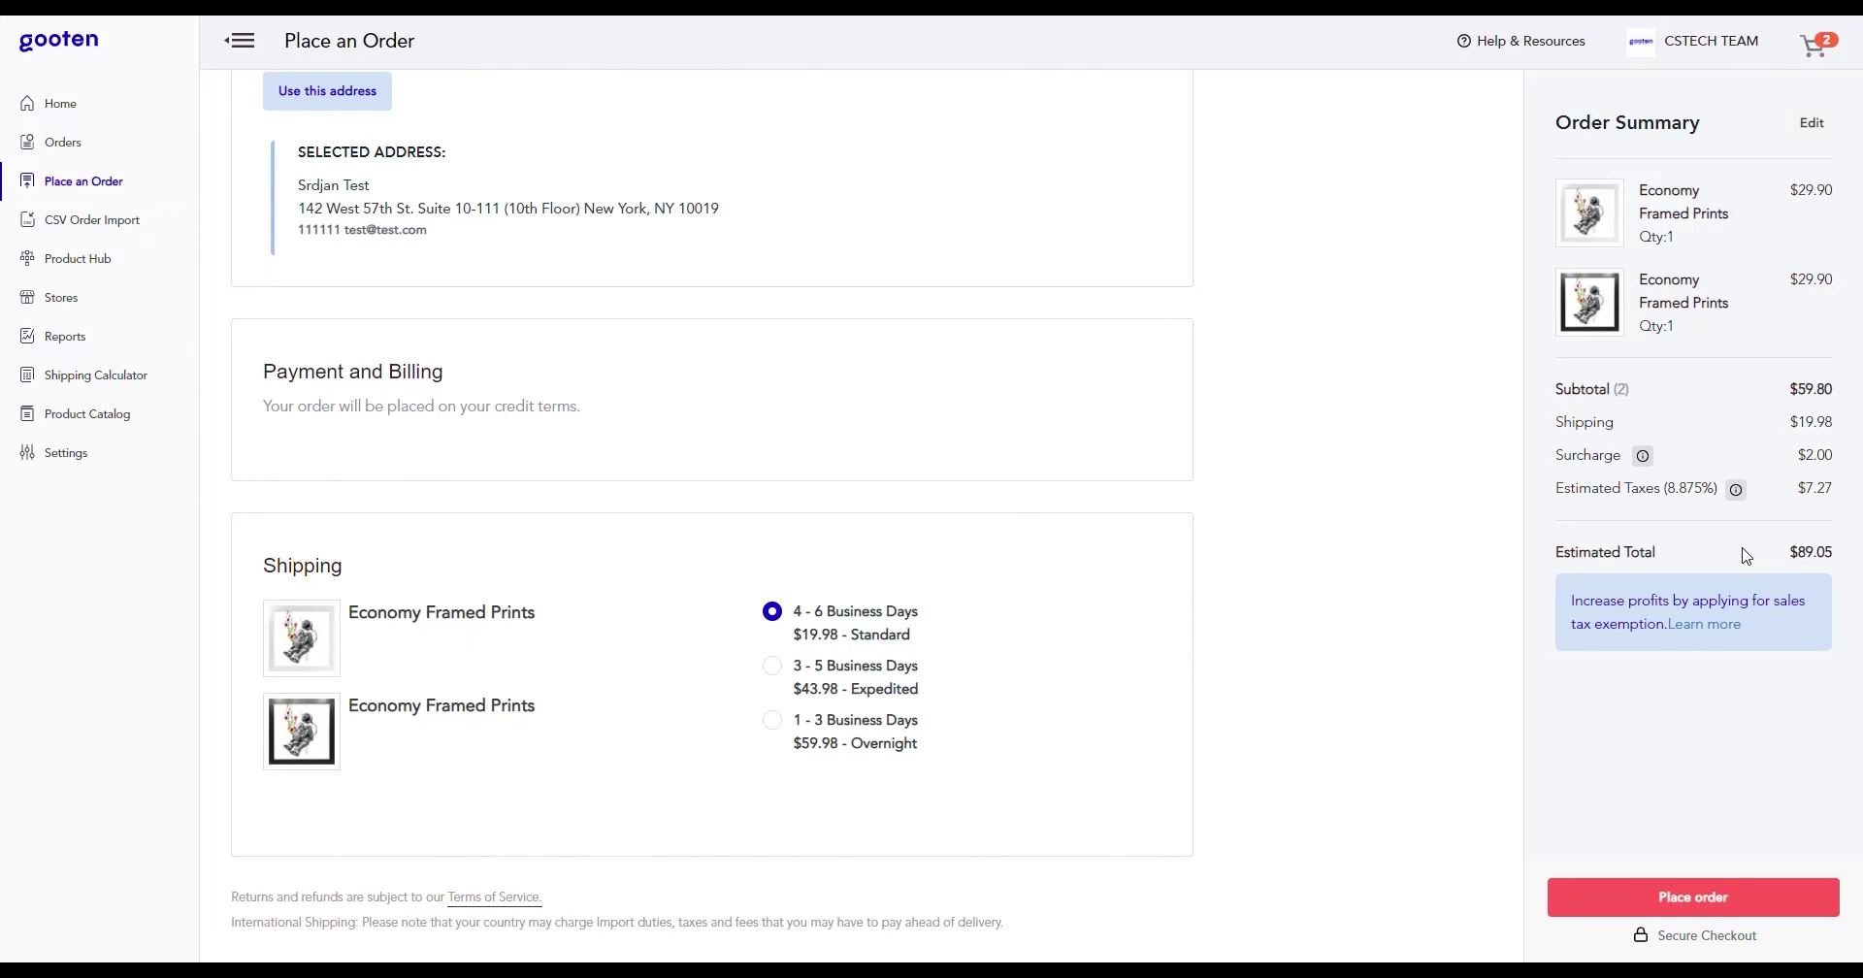
left_click(1708, 915)
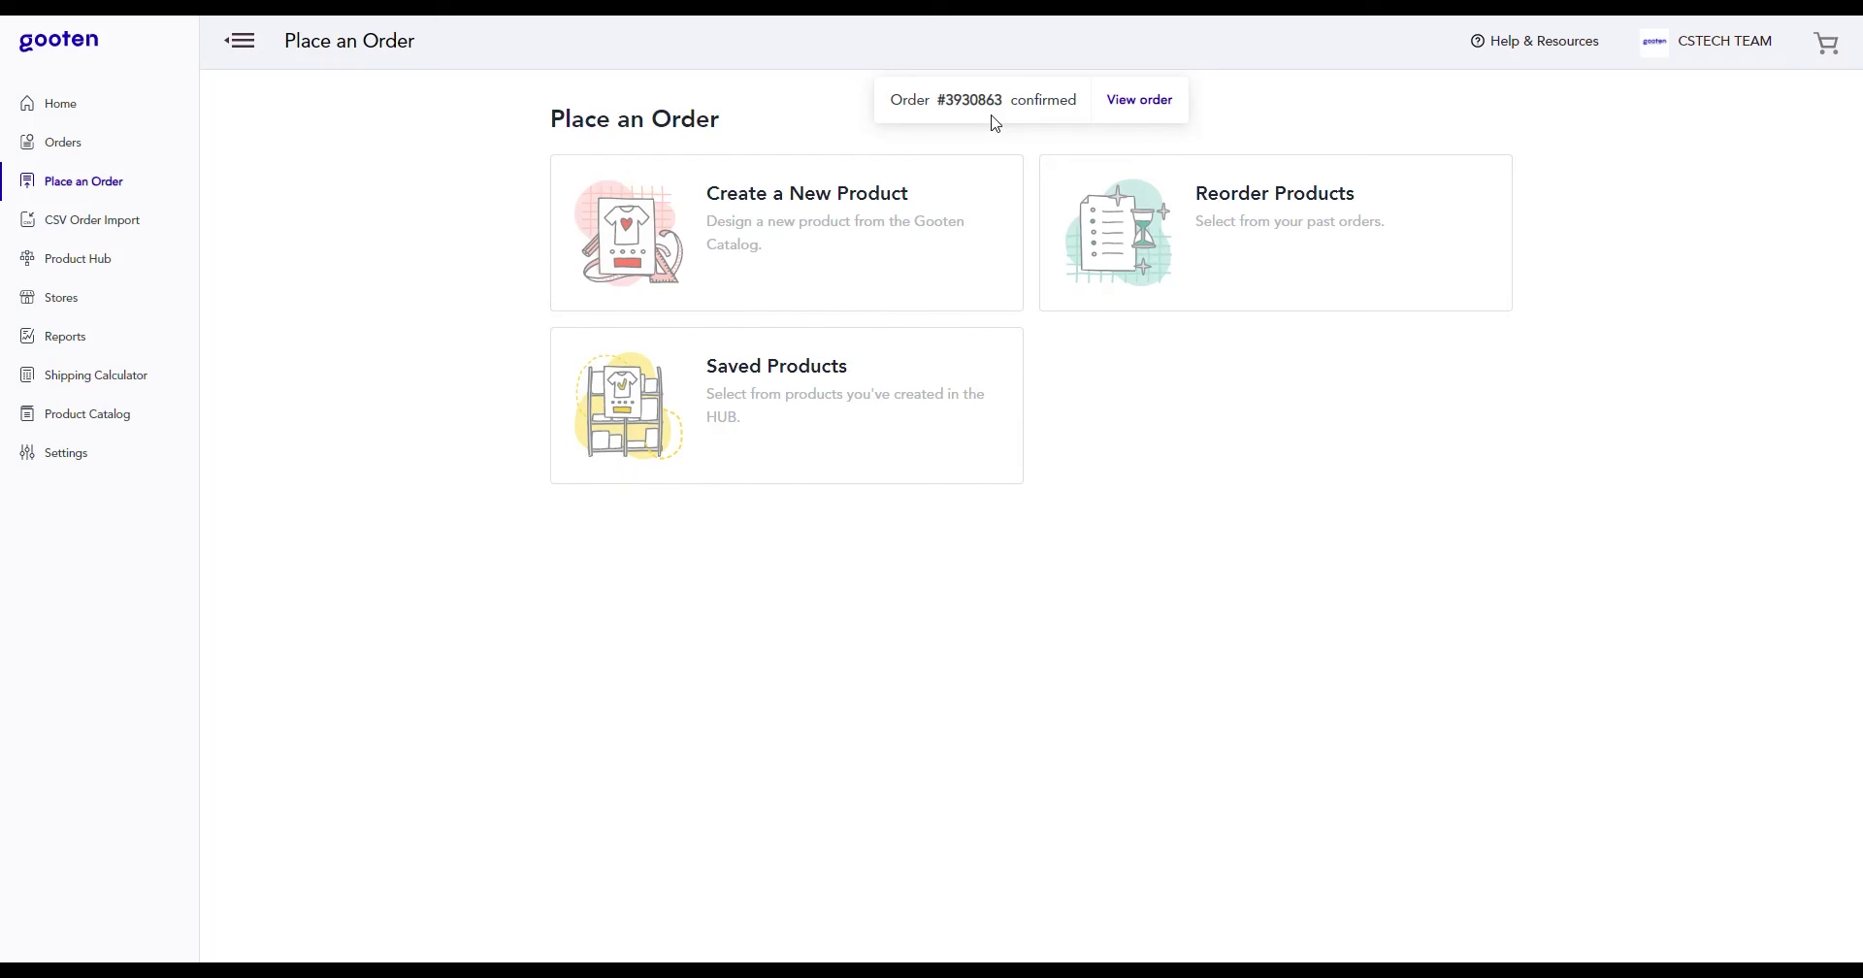
left_click(1141, 101)
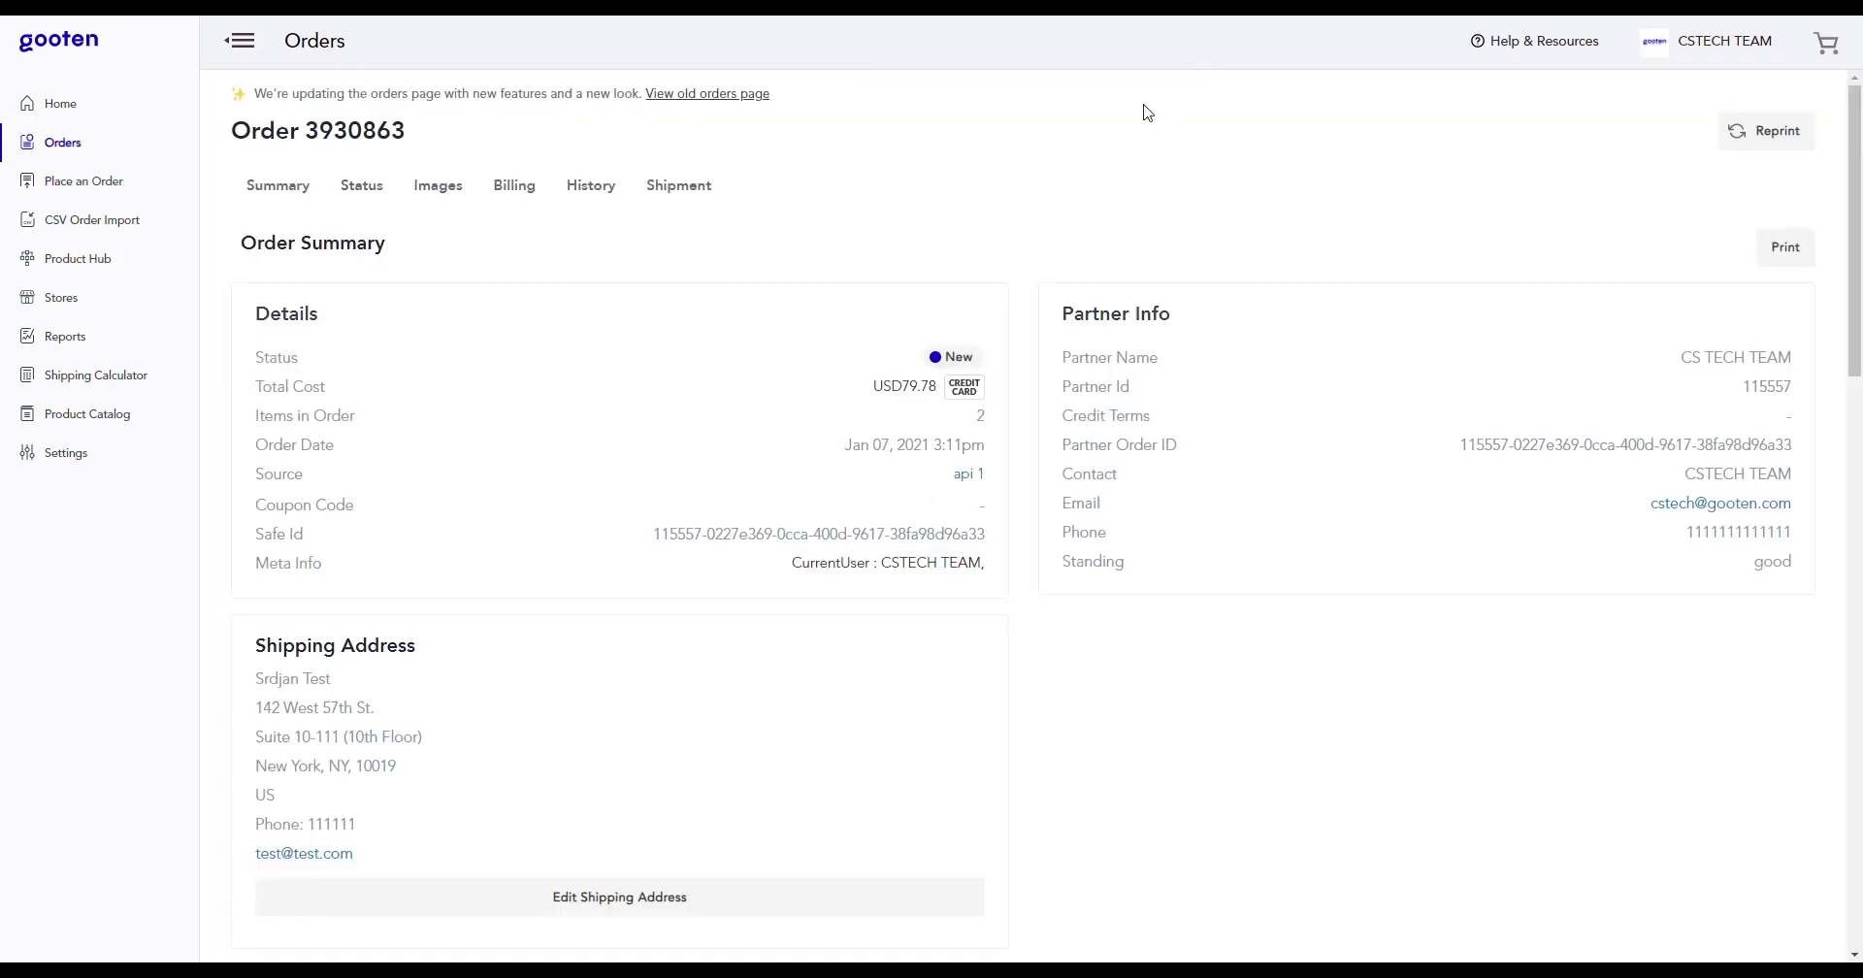